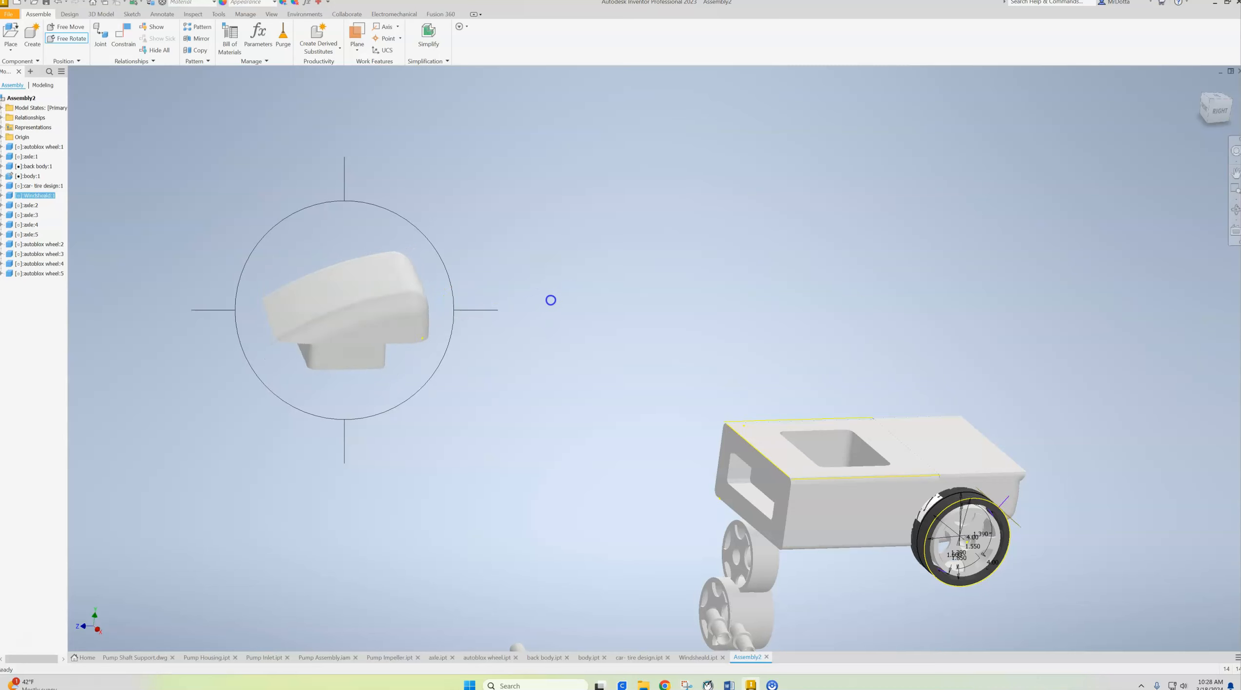
# Mate the underside of the windshield to the top face of the body with a 0.000 in offset.
pyautogui.press('Escape')
pyautogui.click(123, 35)
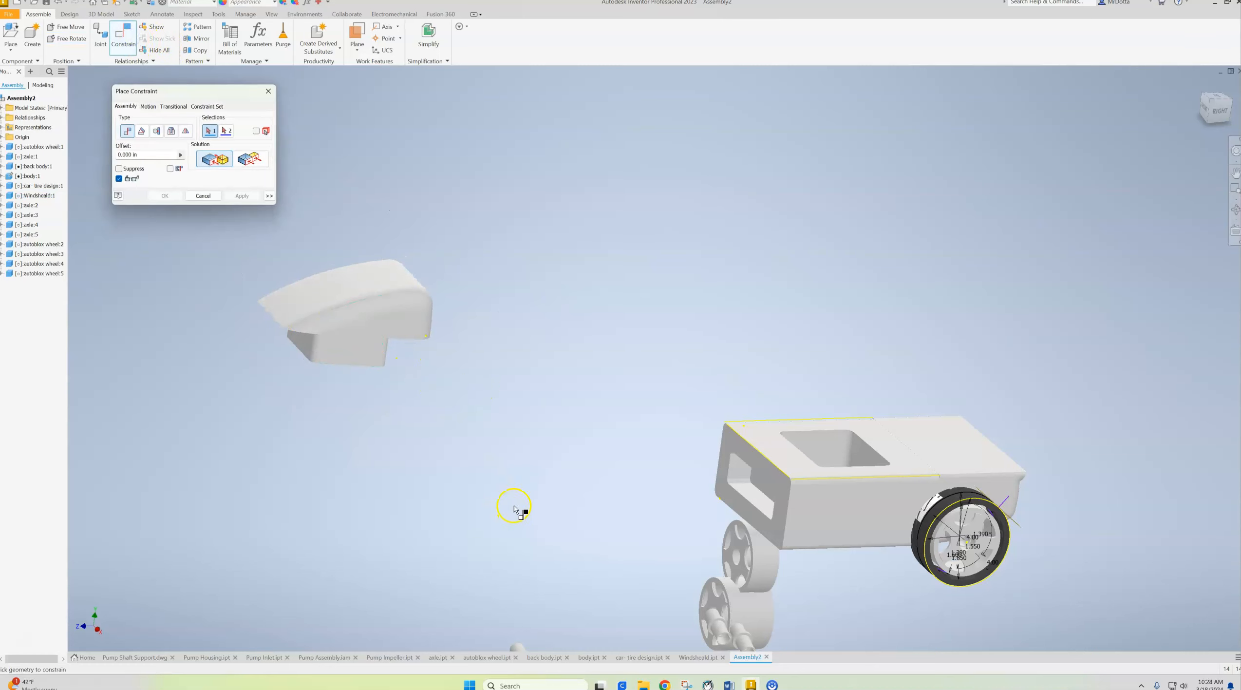
pyautogui.moveTo(514, 511); pyautogui.dragTo(610, 468, button='middle')
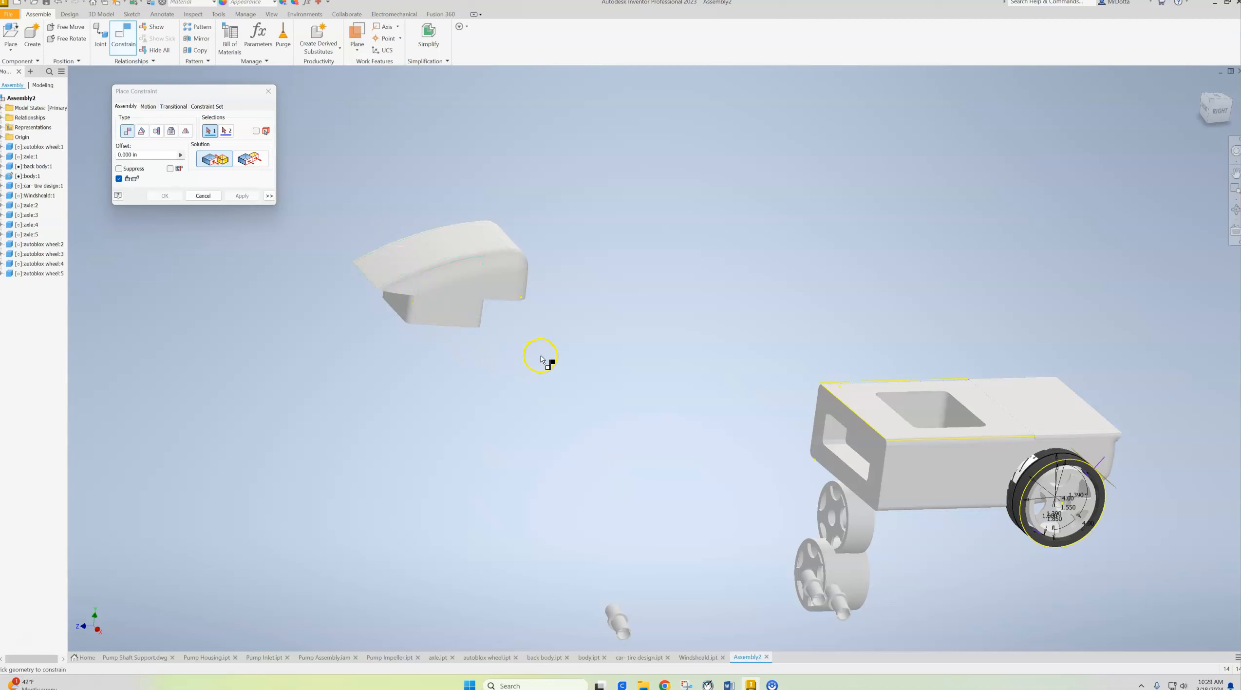
pyautogui.keyDown('shift'); pyautogui.moveTo(541, 360); pyautogui.dragTo(557, 314, button='middle'); pyautogui.keyUp('shift')
pyautogui.scroll(5, 533, 234)
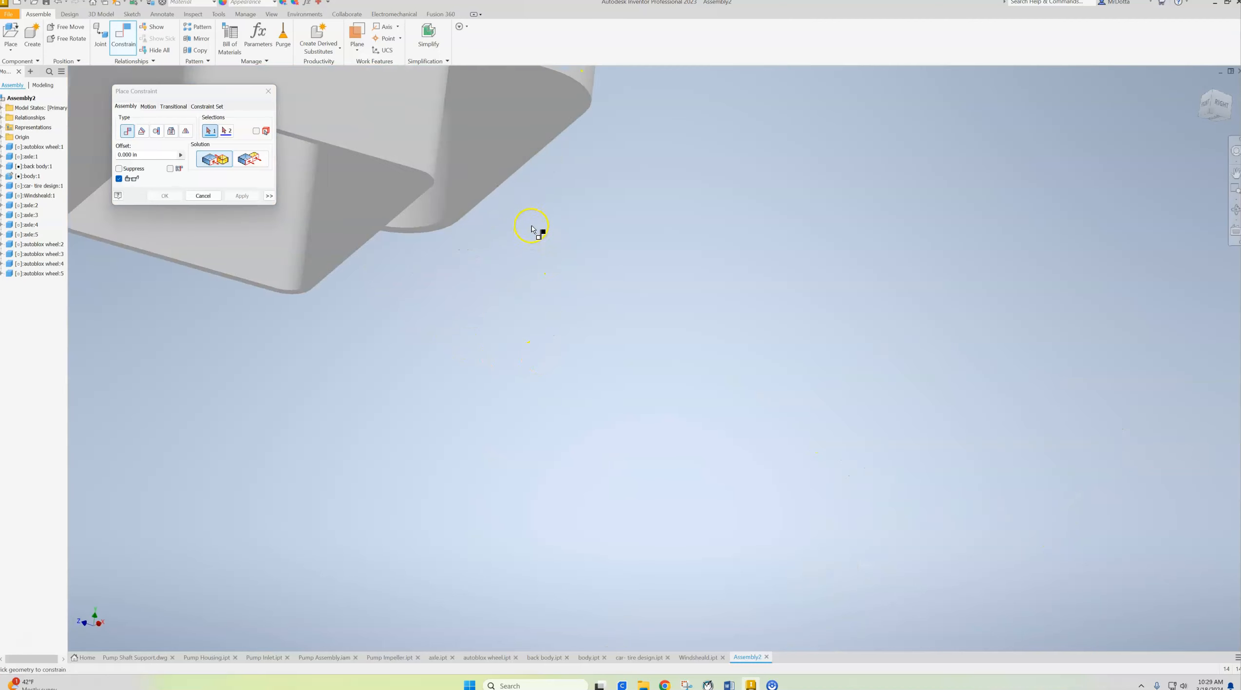
pyautogui.click(509, 178)
pyautogui.scroll(-5, 526, 209)
pyautogui.keyDown('shift'); pyautogui.moveTo(615, 222); pyautogui.dragTo(587, 269, button='middle'); pyautogui.keyUp('shift')
pyautogui.click(944, 469)
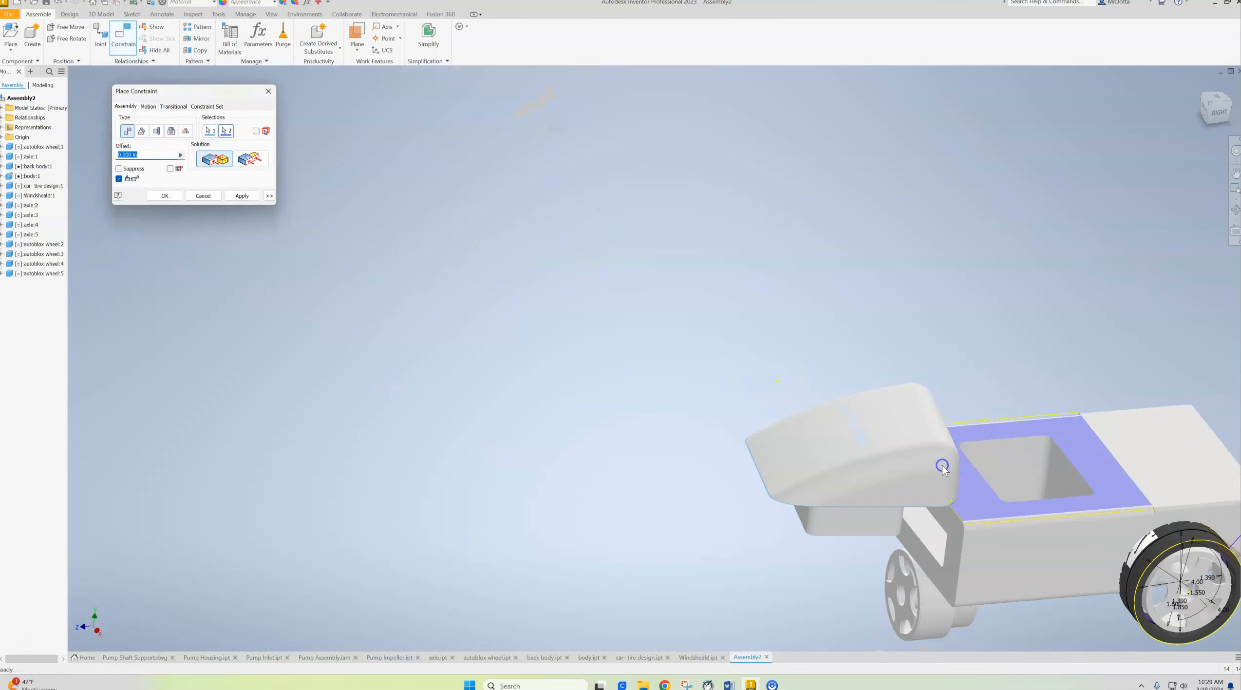
pyautogui.moveTo(562, 438); pyautogui.dragTo(129, 288, button='middle')
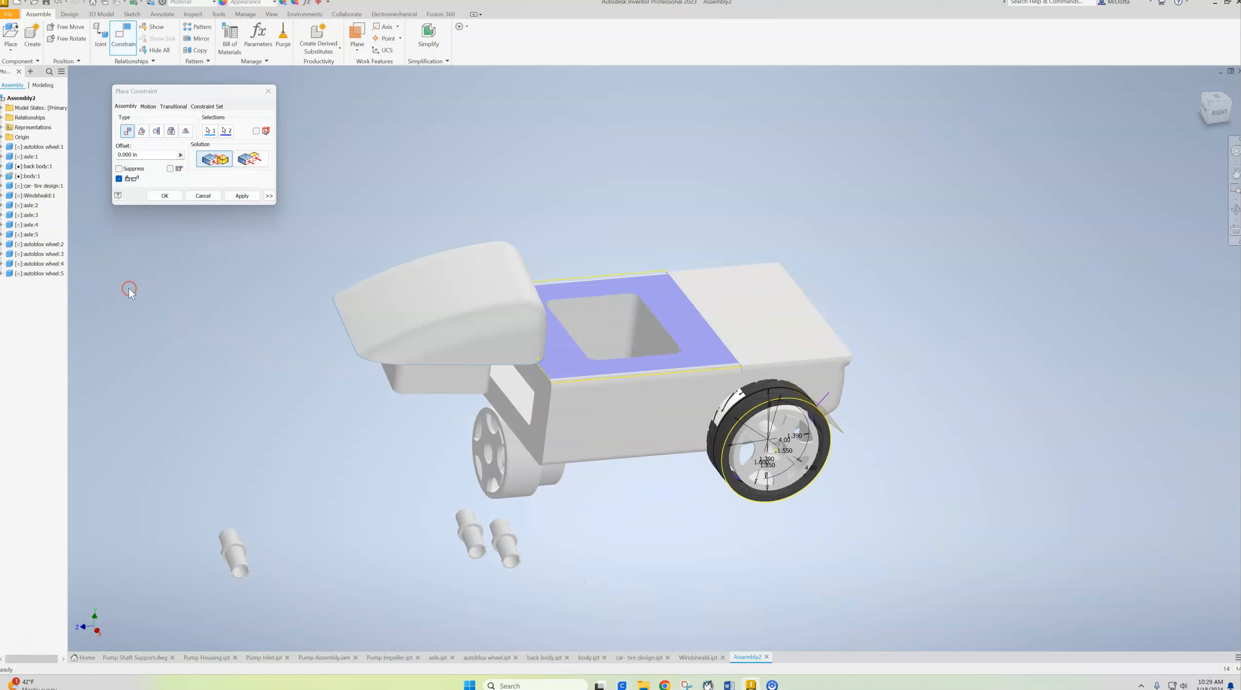
pyautogui.moveTo(267, 283)
pyautogui.keyDown('shift'); pyautogui.mouseDown(button='middle')
pyautogui.moveTo(313, 274)
pyautogui.moveTo(275, 272)
pyautogui.mouseUp(button='middle'); pyautogui.keyUp('shift')
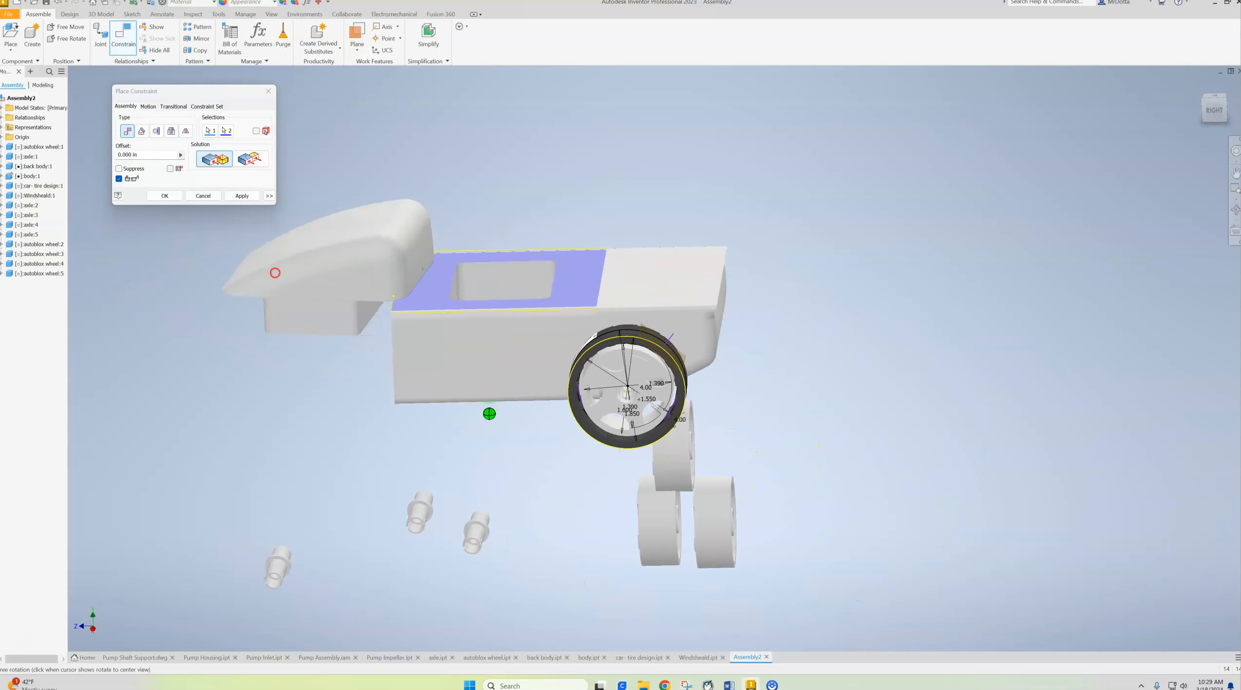
pyautogui.click(243, 196)
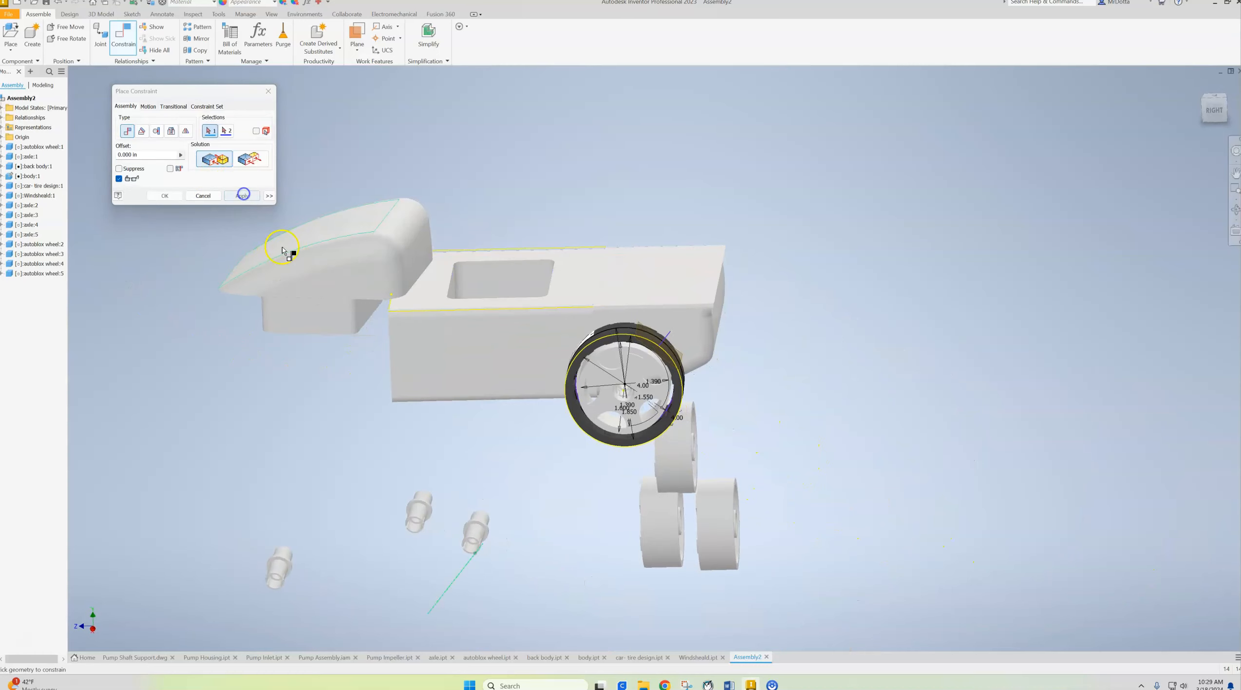
# Mate the side face of the windshield's peg to the matching side wall of the body's pocket with 0.000 in offset.
pyautogui.click(321, 322)
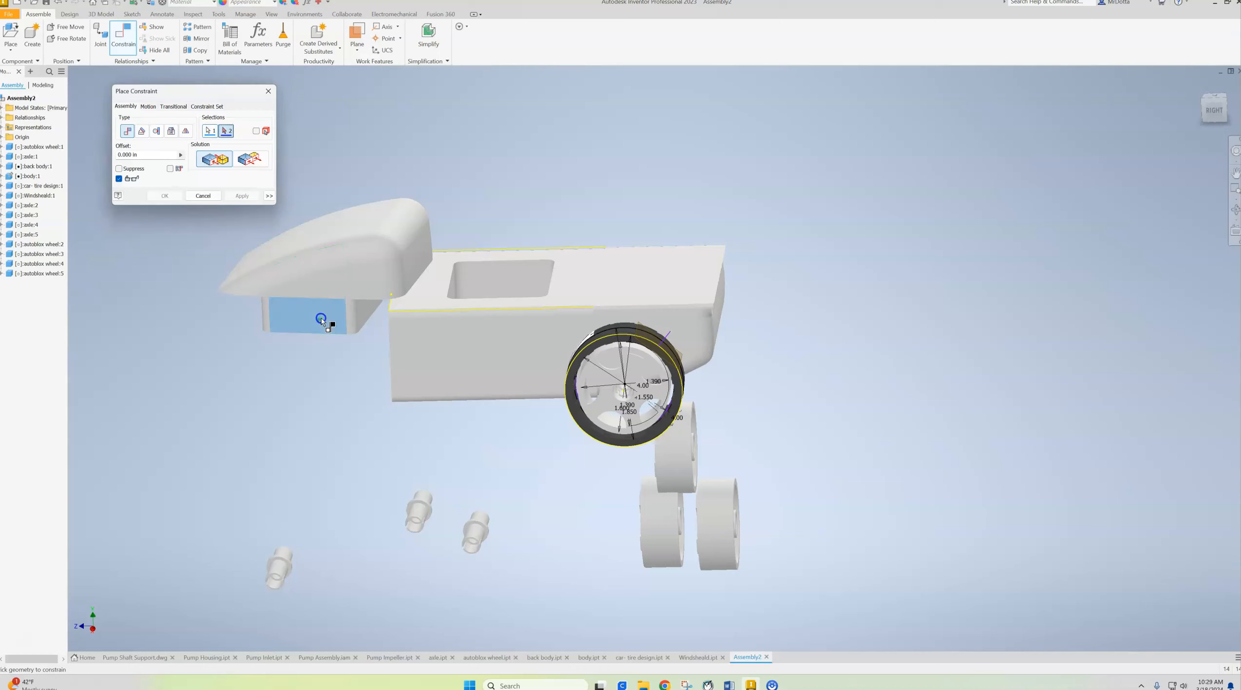
pyautogui.keyDown('shift'); pyautogui.moveTo(416, 346); pyautogui.dragTo(194, 417, button='middle'); pyautogui.keyUp('shift')
pyautogui.click(185, 373)
pyautogui.keyDown('shift'); pyautogui.moveTo(184, 374); pyautogui.dragTo(440, 344, button='middle'); pyautogui.keyUp('shift')
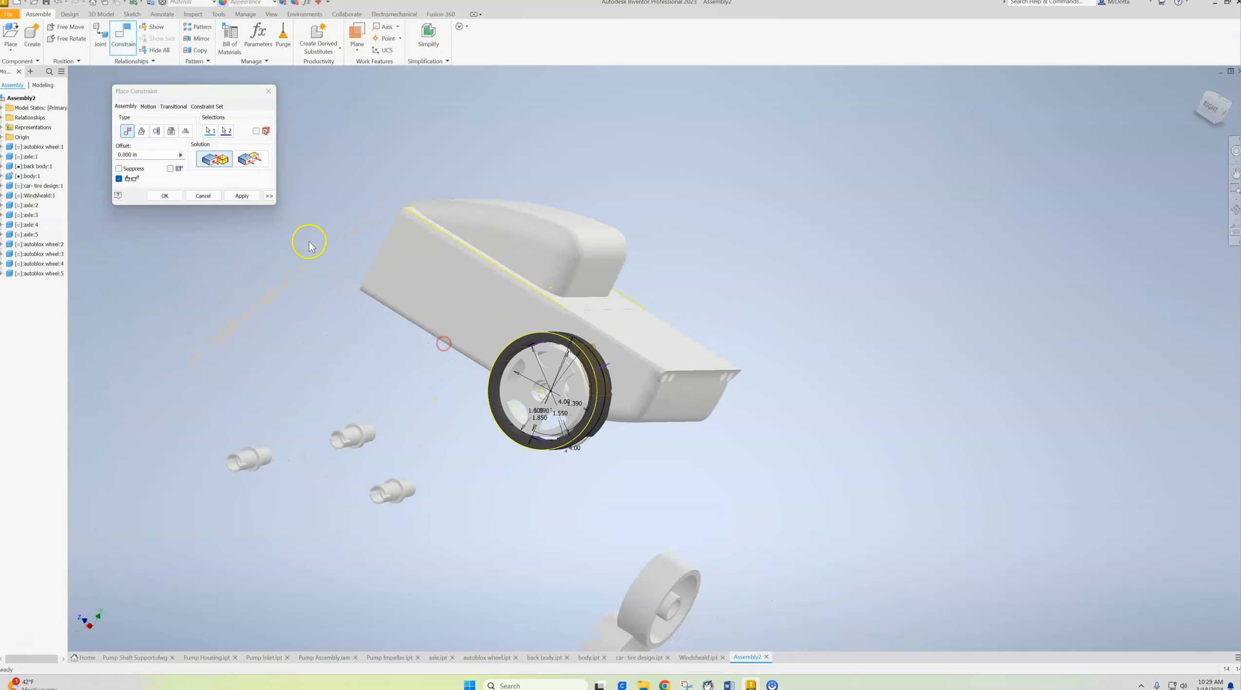
pyautogui.click(242, 195)
pyautogui.moveTo(284, 277); pyautogui.dragTo(374, 338, button='middle')
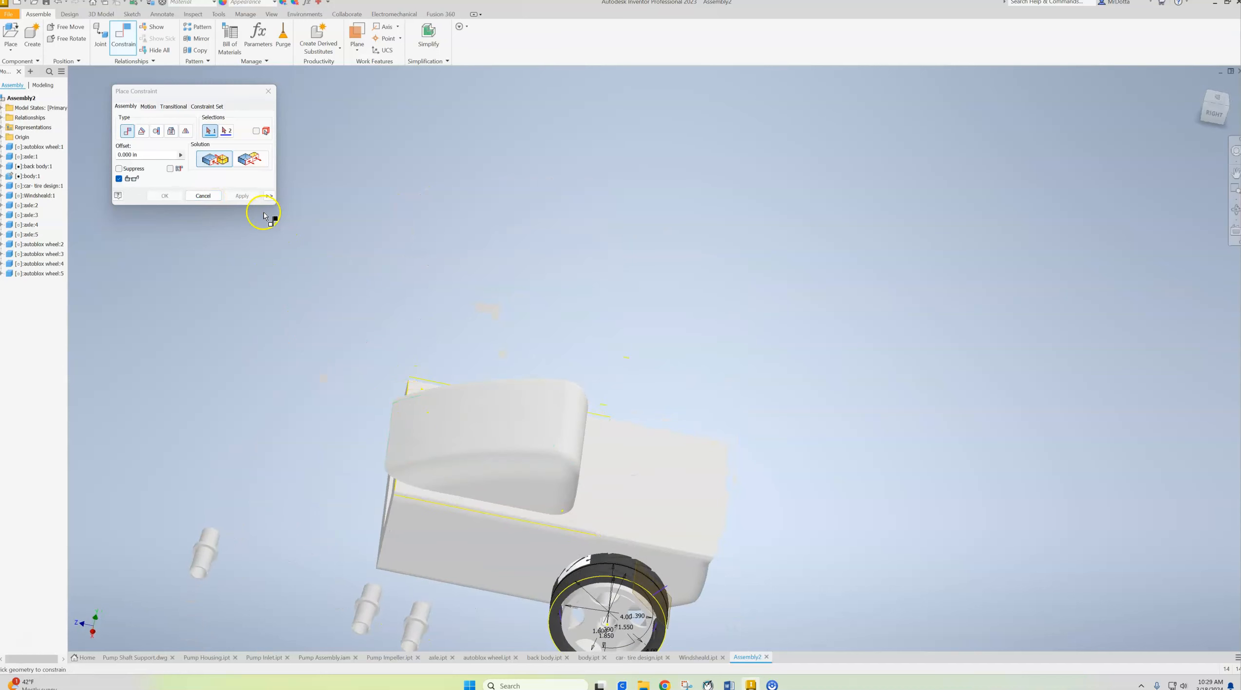
pyautogui.click(204, 195)
# Slide the windshield out ahead of the body and try to mate its peg's side face to the pocket's far side wall.
pyautogui.moveTo(493, 448); pyautogui.dragTo(314, 384)
pyautogui.keyDown('shift'); pyautogui.moveTo(305, 307); pyautogui.dragTo(583, 299, button='middle'); pyautogui.keyUp('shift')
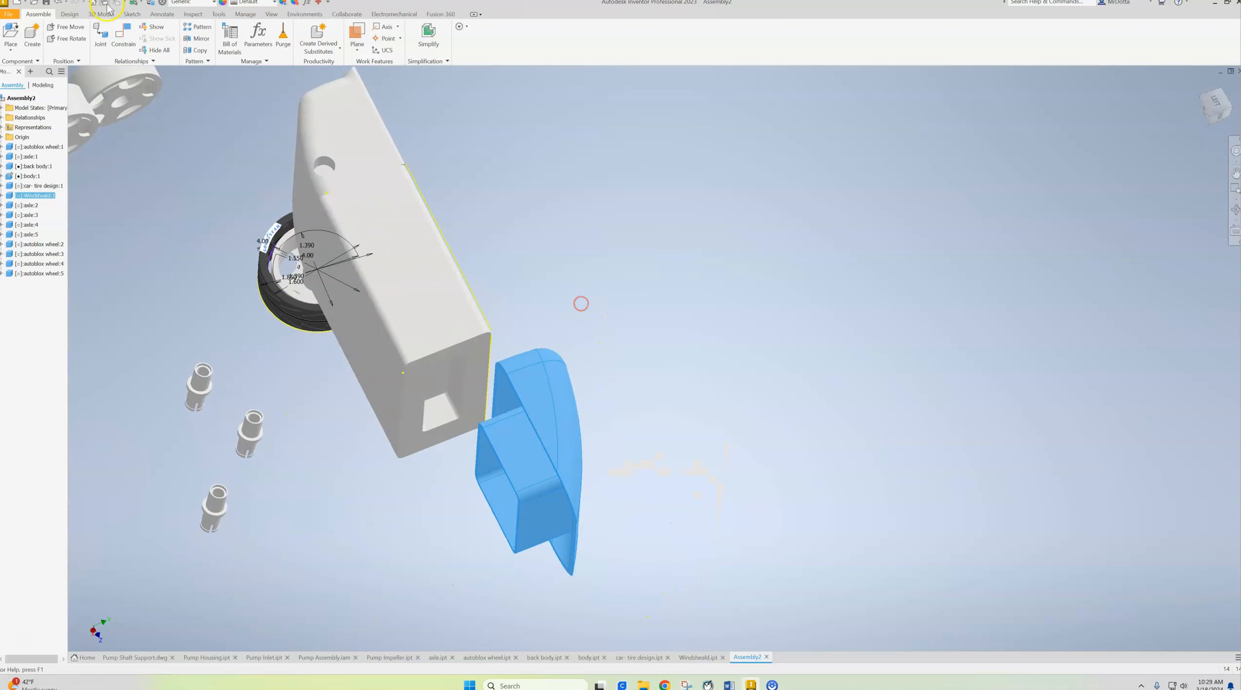
pyautogui.click(507, 444)
pyautogui.keyDown('shift'); pyautogui.moveTo(671, 410); pyautogui.dragTo(426, 365, button='middle'); pyautogui.keyUp('shift')
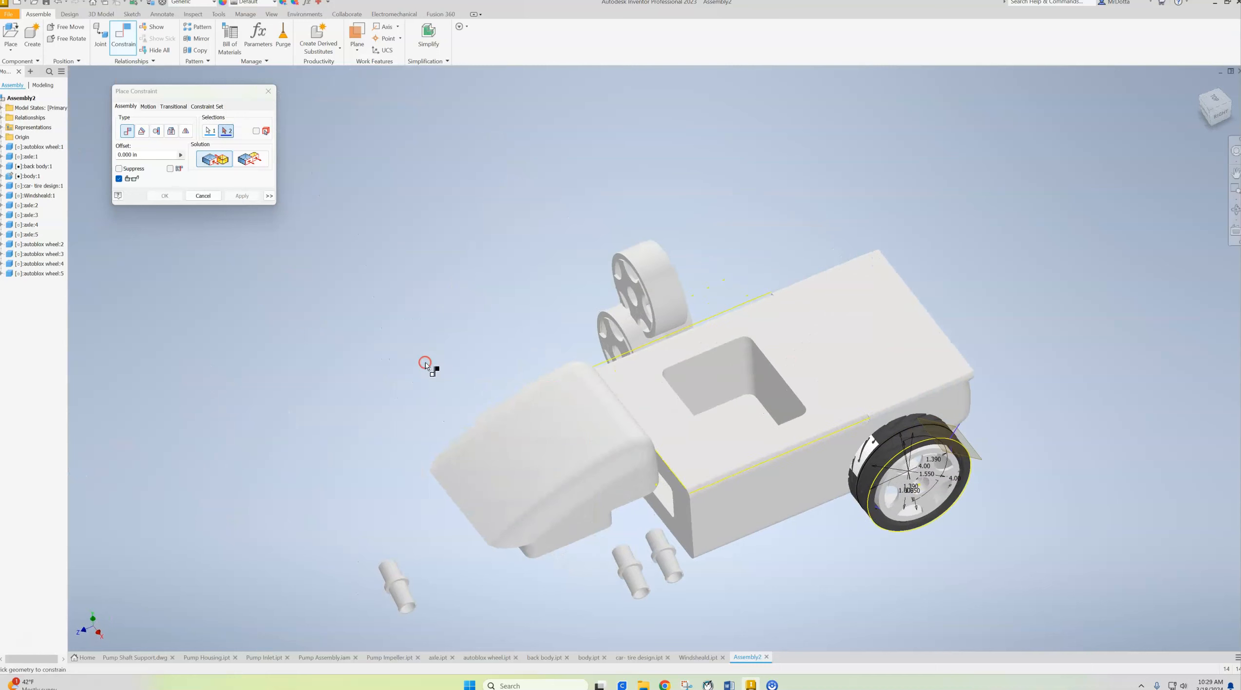
pyautogui.click(713, 385)
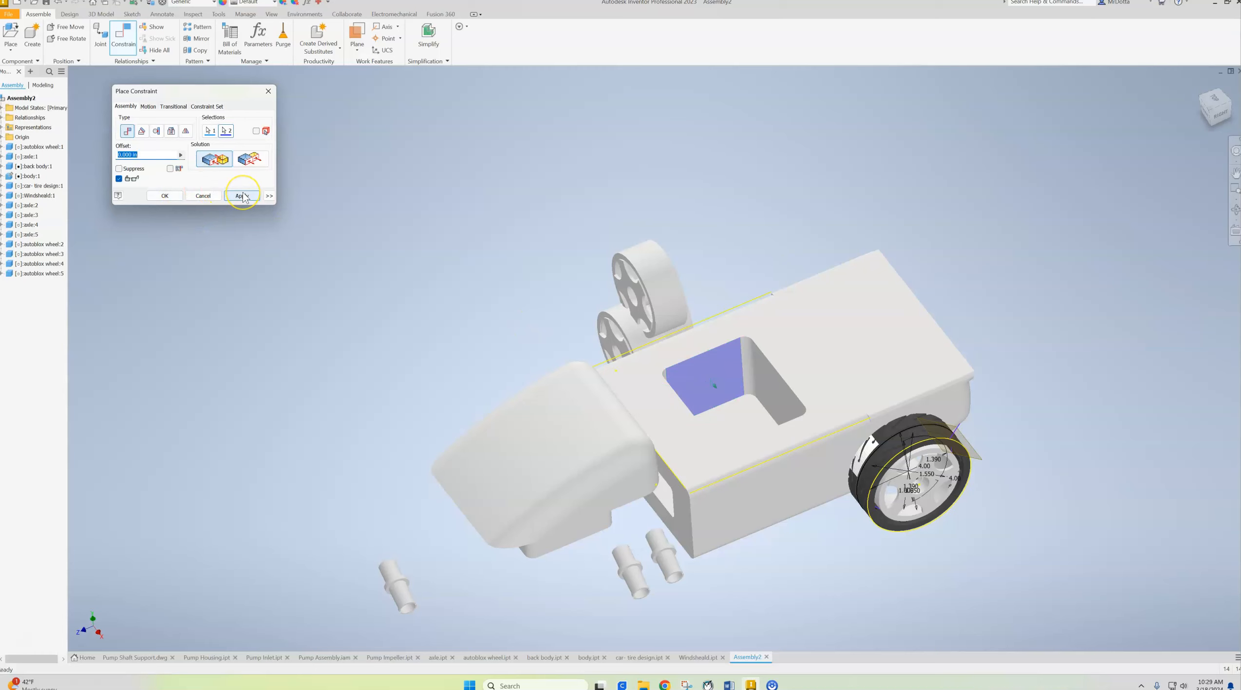
pyautogui.click(204, 195)
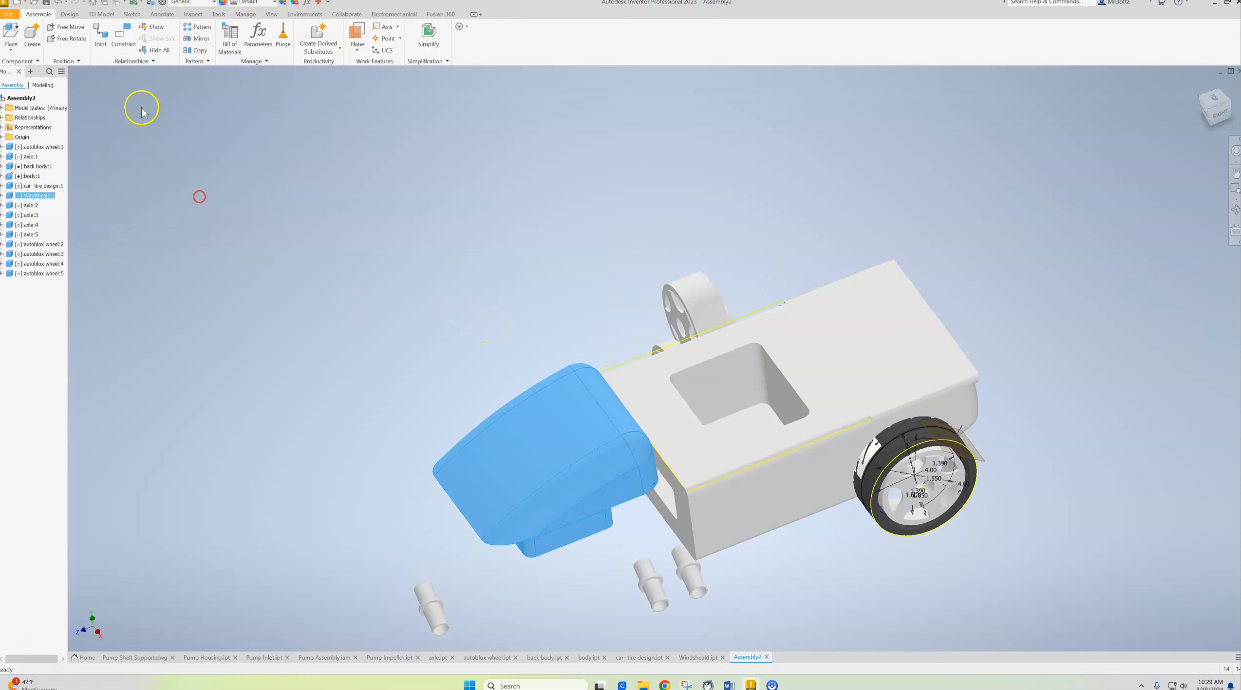
# Mate the front face of the windshield's peg to the front wall of the body's pocket with 0.000 in offset.
pyautogui.click(123, 35)
pyautogui.keyDown('shift'); pyautogui.moveTo(272, 263); pyautogui.dragTo(508, 340, button='middle'); pyautogui.keyUp('shift')
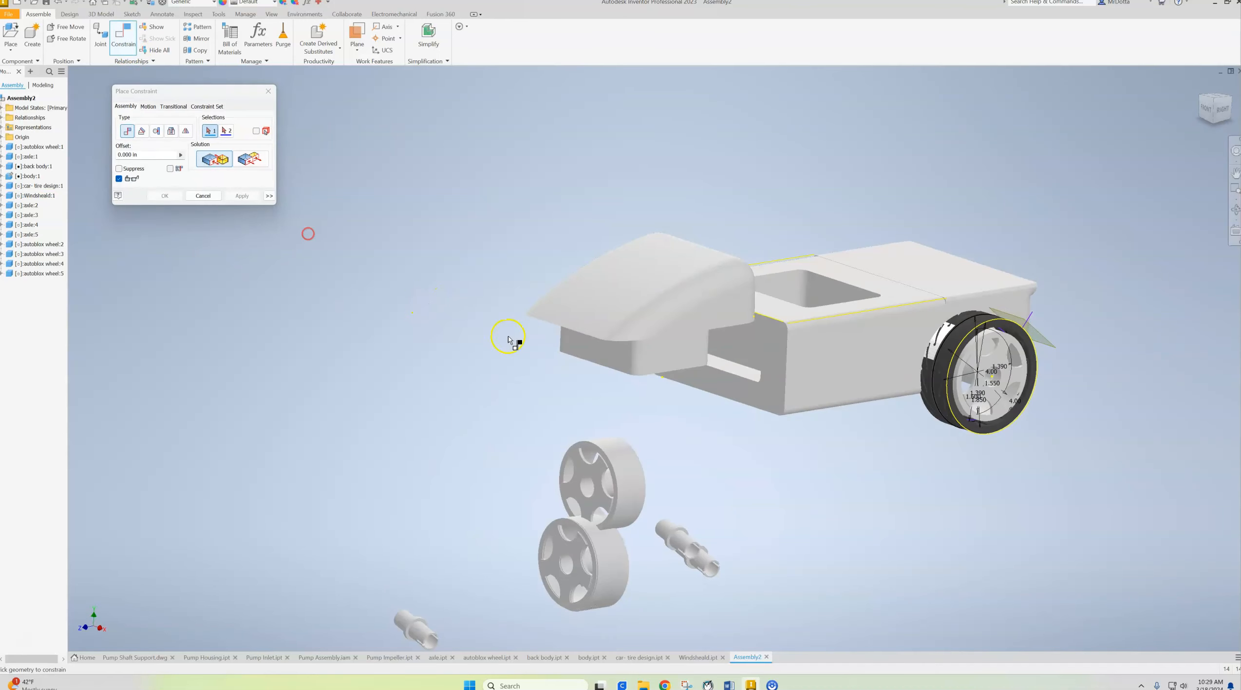
pyautogui.click(583, 347)
pyautogui.keyDown('shift'); pyautogui.moveTo(609, 363); pyautogui.dragTo(484, 430, button='middle'); pyautogui.keyUp('shift')
pyautogui.click(797, 351)
pyautogui.click(242, 195)
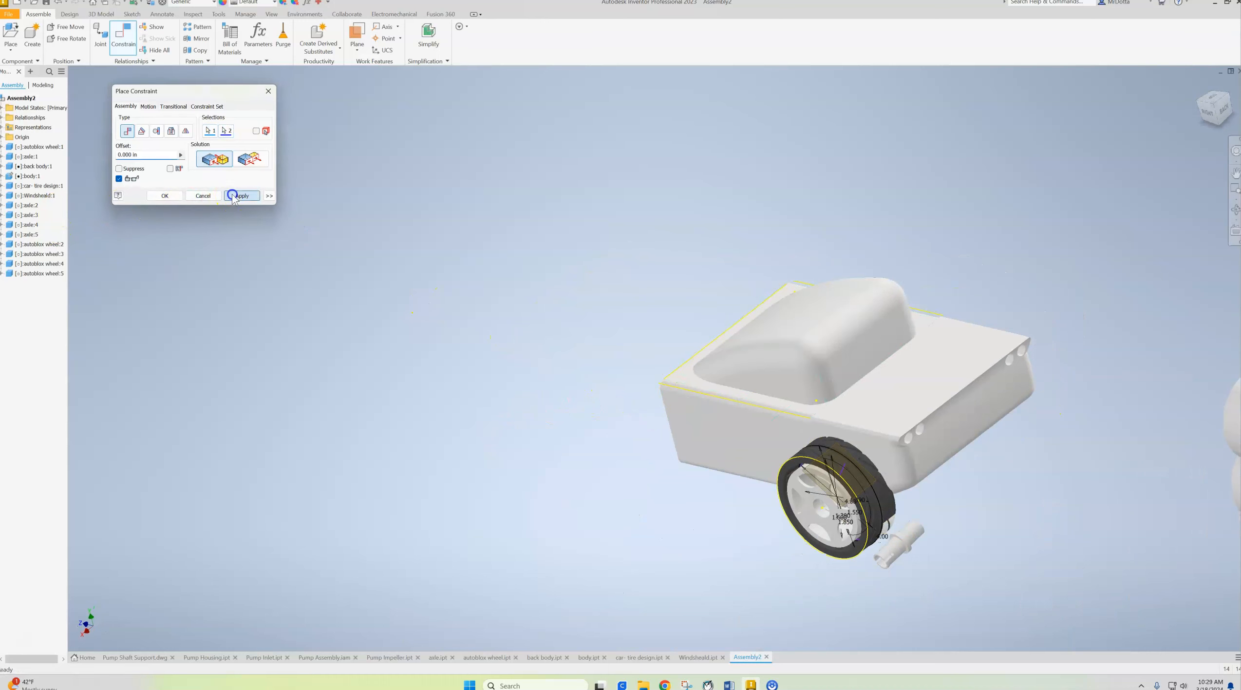
pyautogui.click(203, 195)
# Try to pull the windshield away from the body to check that it is fully constrained.
pyautogui.keyDown('shift'); pyautogui.moveTo(388, 277); pyautogui.dragTo(298, 257, button='middle'); pyautogui.keyUp('shift')
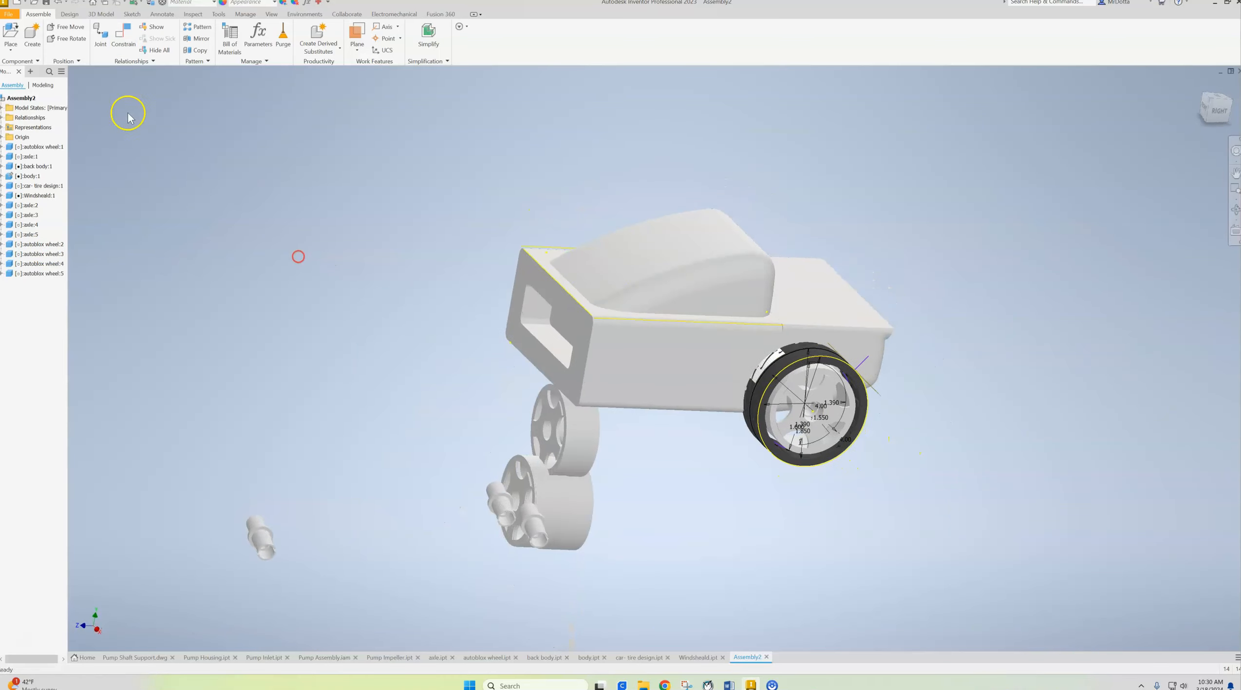
pyautogui.click(627, 261)
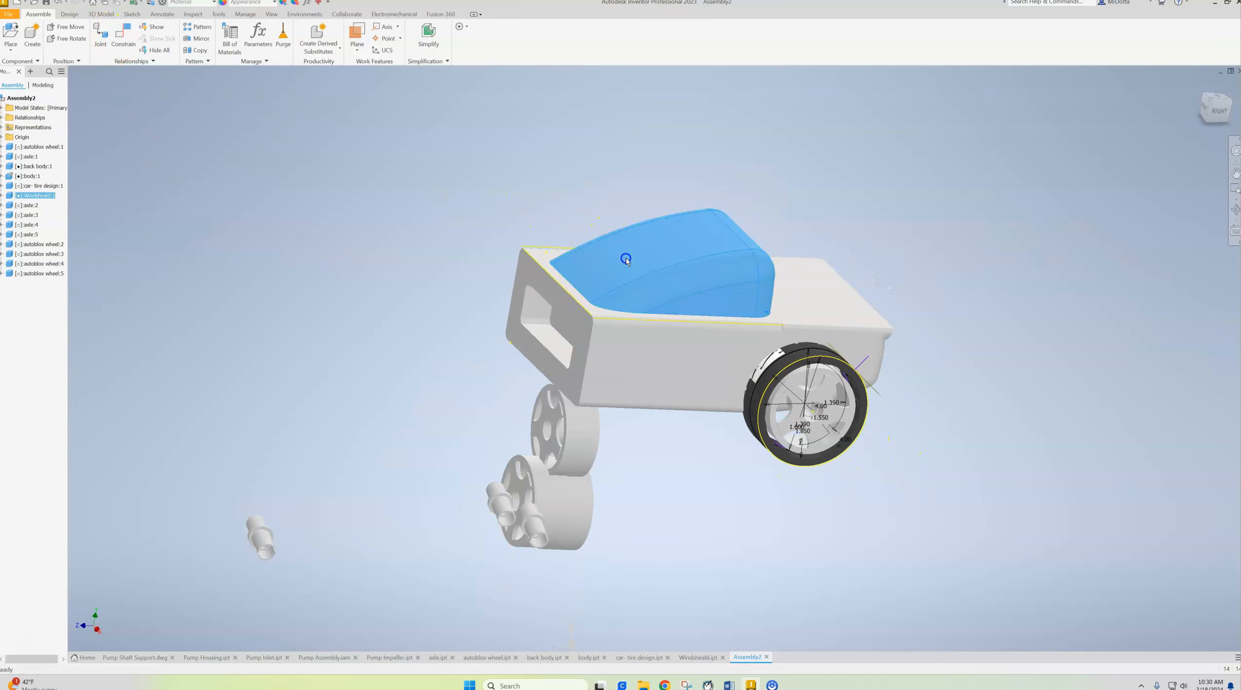
pyautogui.moveTo(627, 260); pyautogui.dragTo(639, 191)
pyautogui.click(814, 238)
pyautogui.scroll(-3, 378, 244)
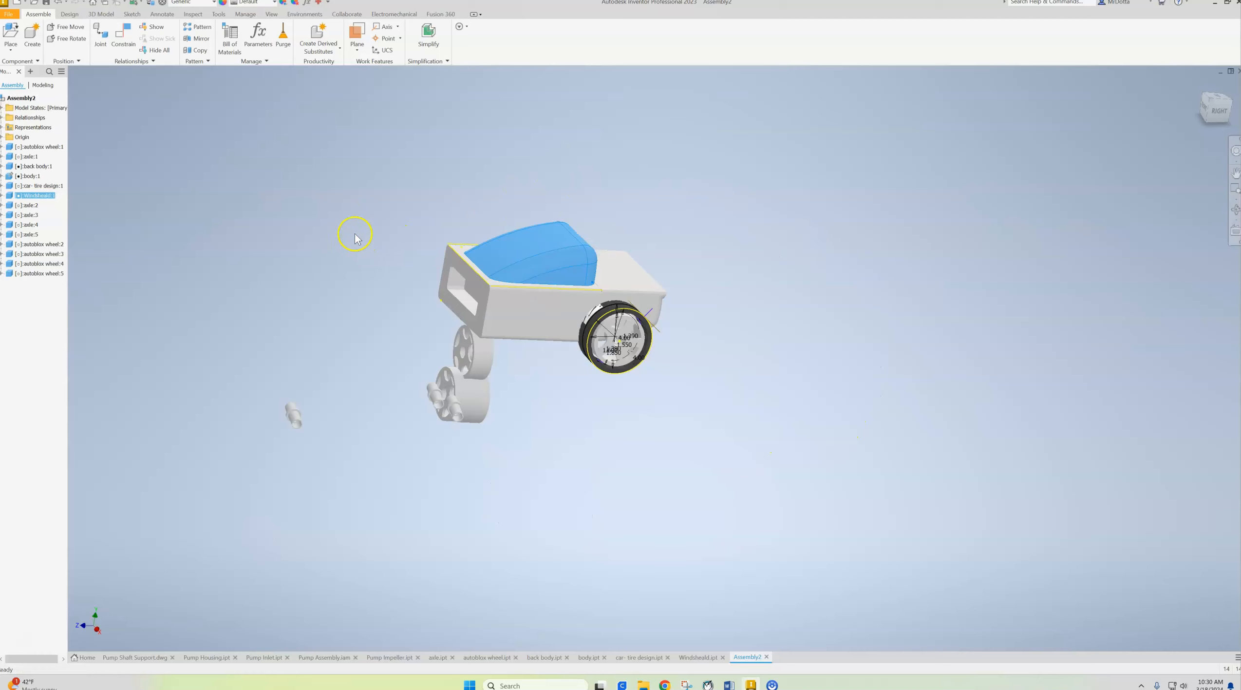
pyautogui.moveTo(371, 242); pyautogui.dragTo(464, 253, button='middle')
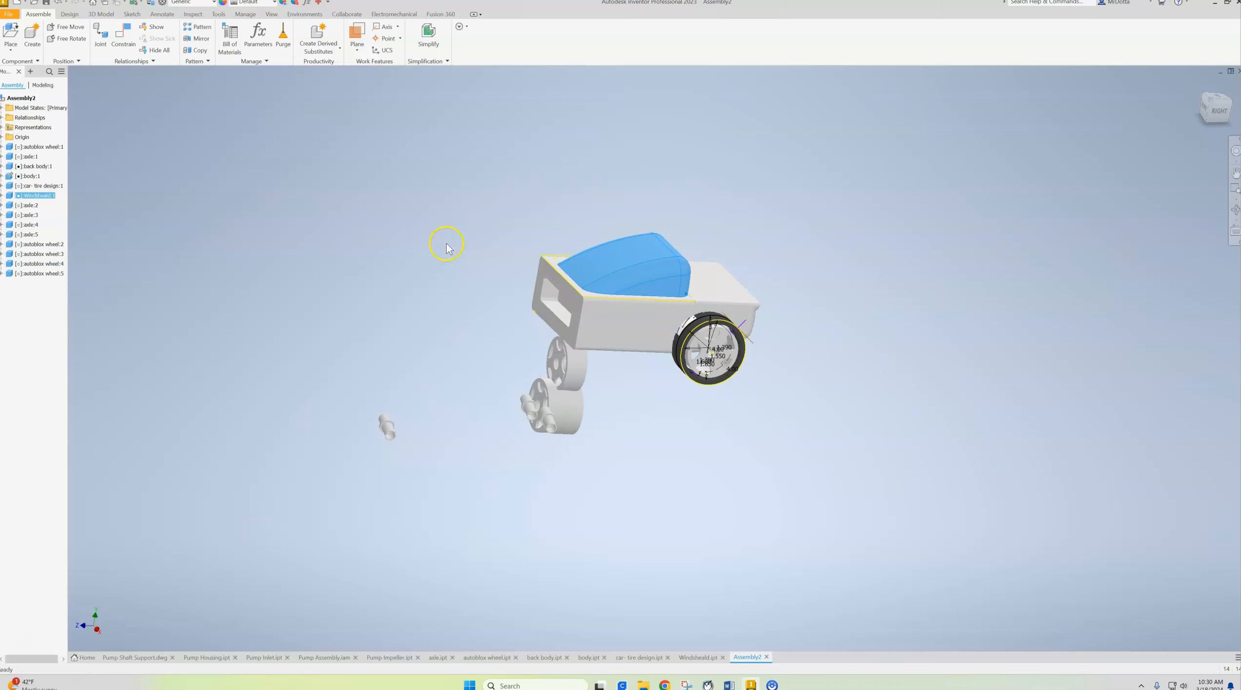
# Review the joint types offered by the Joint command and leave it without placing a joint.
pyautogui.click(100, 36)
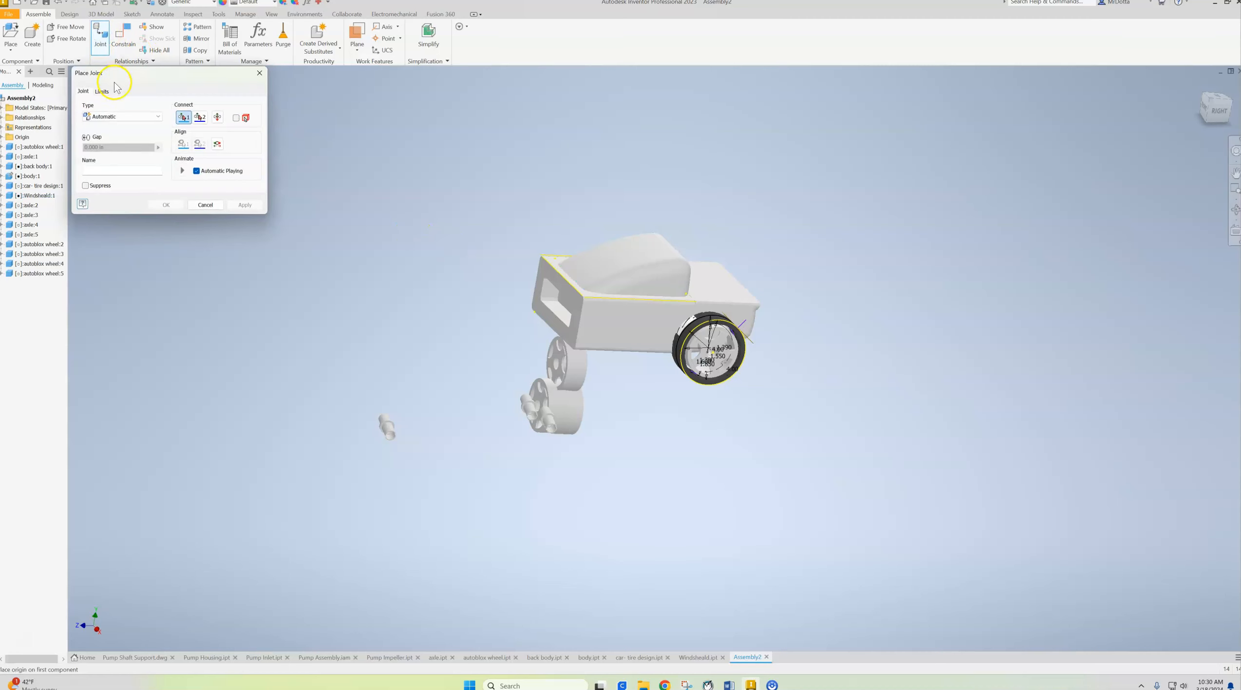
pyautogui.click(122, 117)
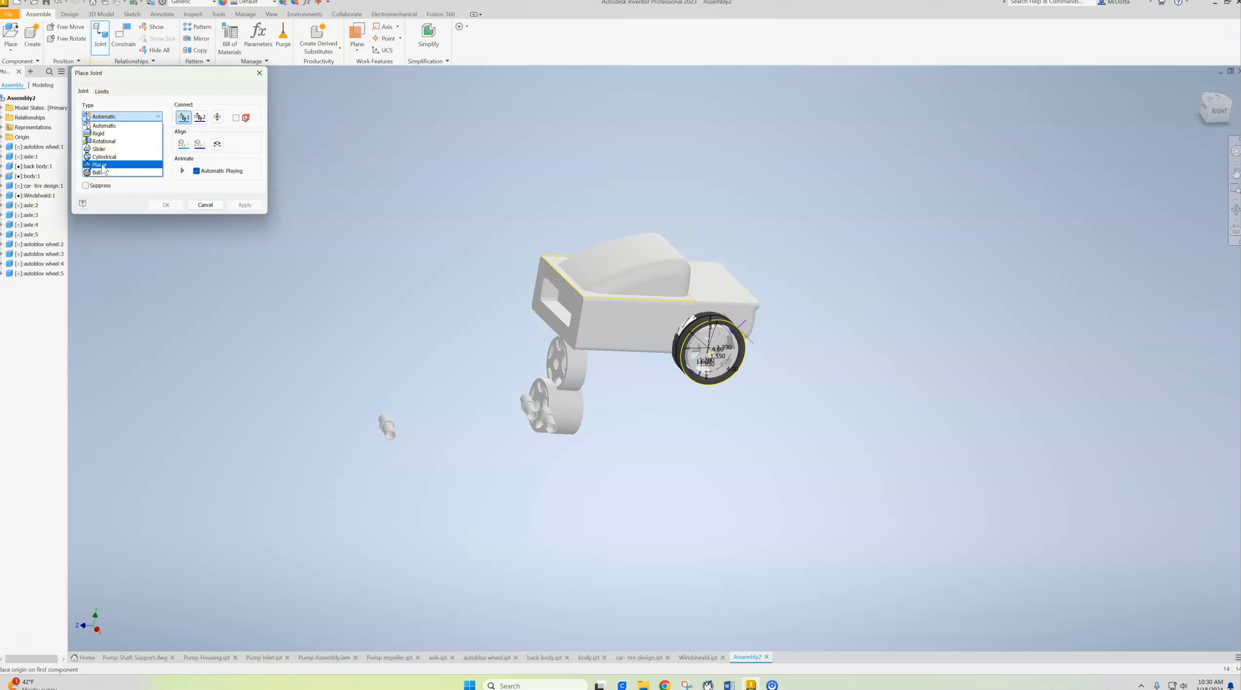
pyautogui.click(214, 207)
pyautogui.click(207, 205)
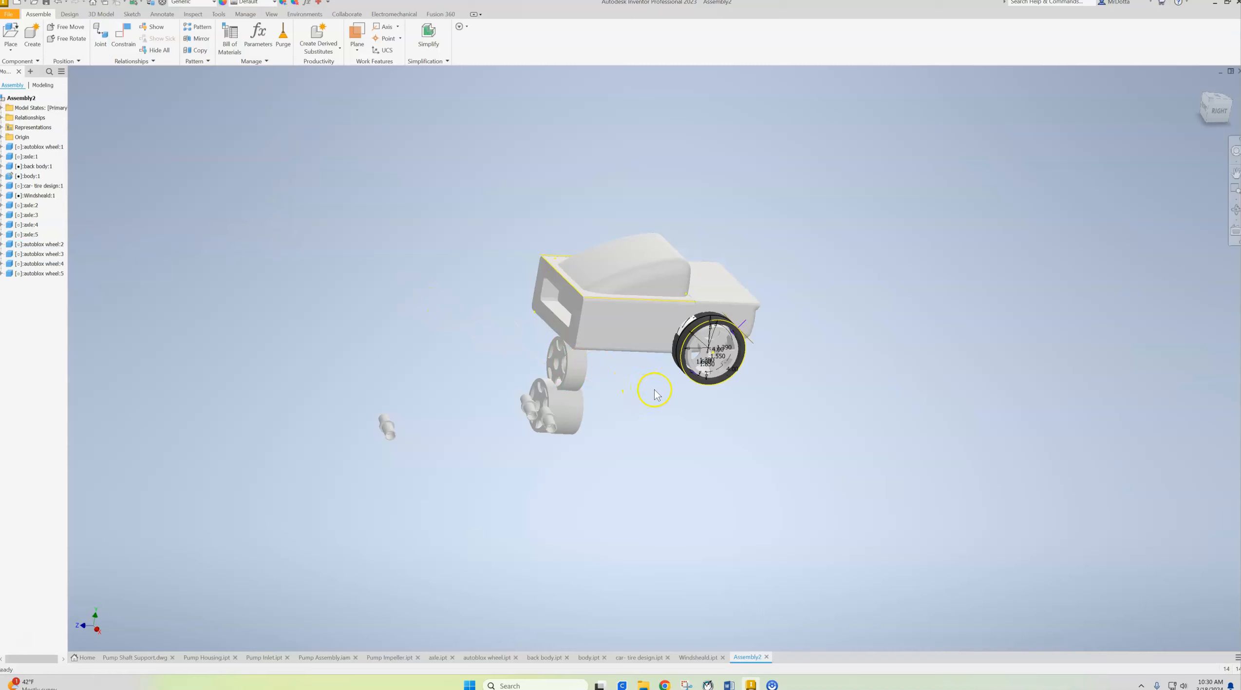
# Show the body's relationships and inspect the details of its mates with the windshield.
pyautogui.scroll(3, 676, 394)
pyautogui.scroll(-2, 676, 394)
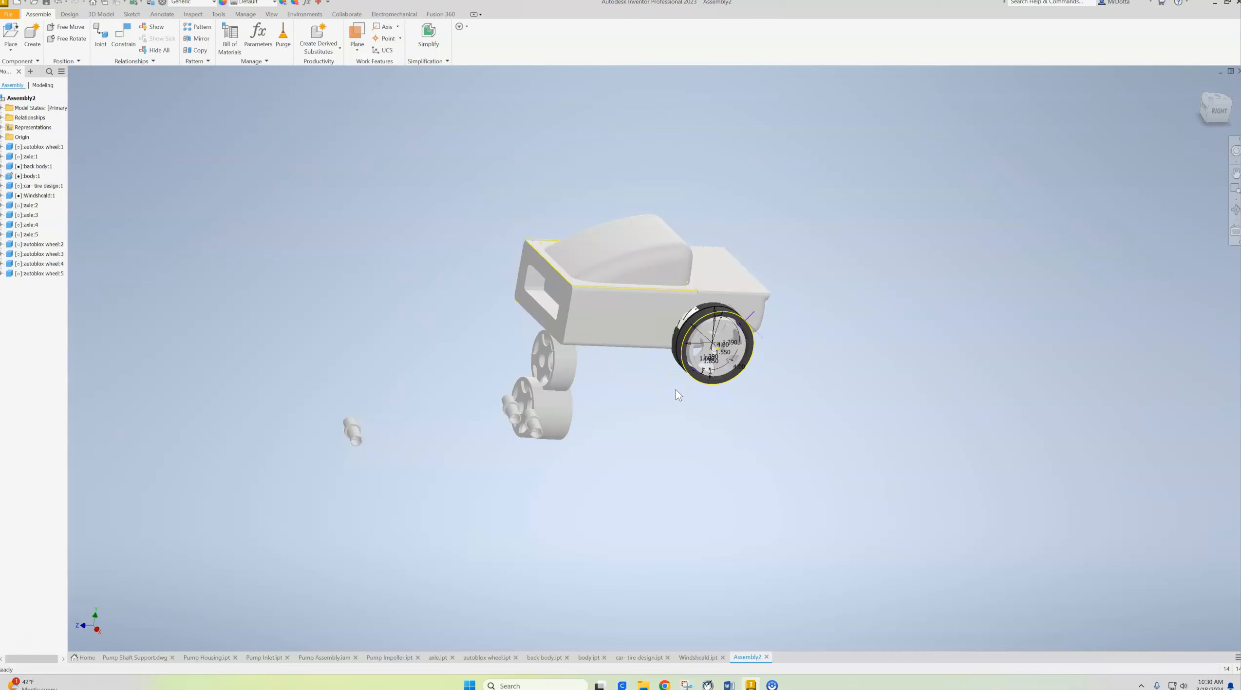
pyautogui.click(678, 367)
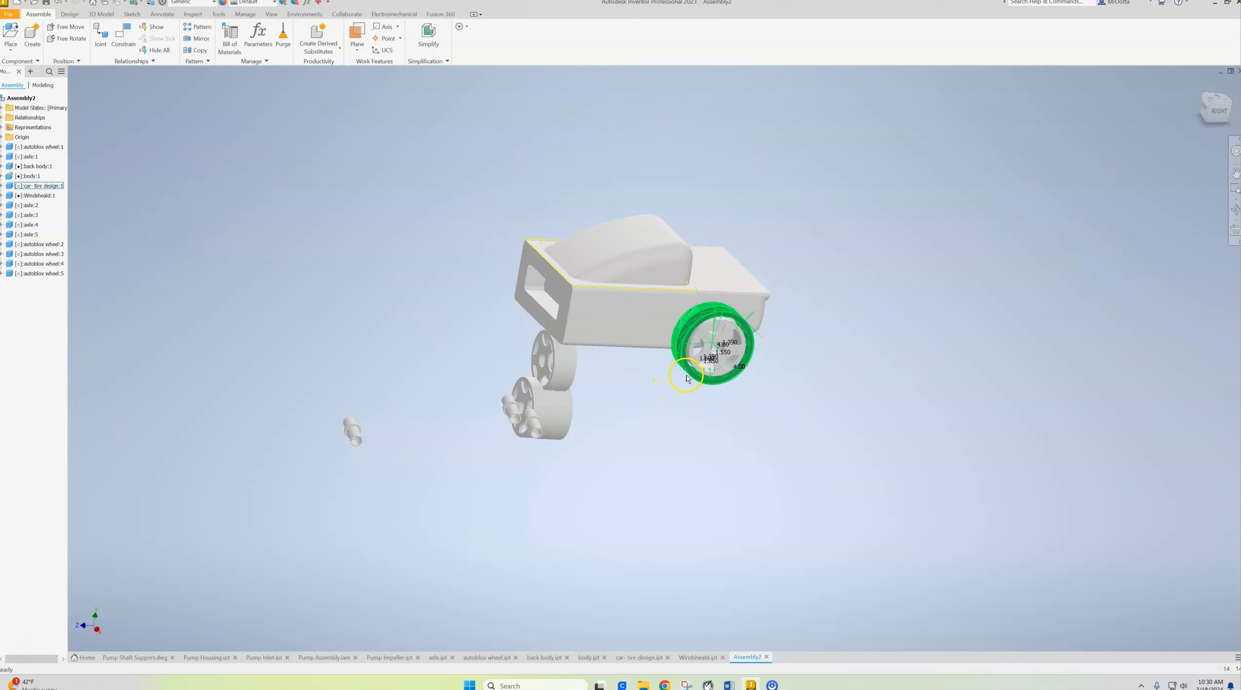
pyautogui.click(441, 179)
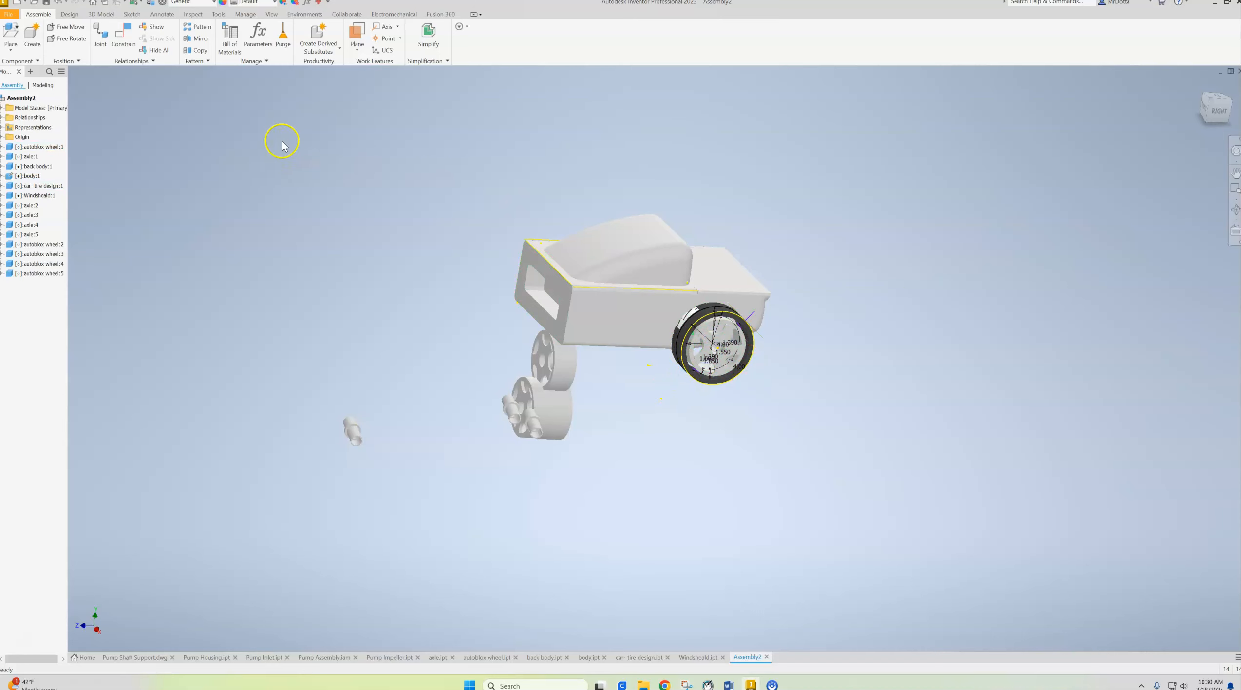
pyautogui.click(157, 28)
pyautogui.click(523, 264)
pyautogui.scroll(4, 660, 381)
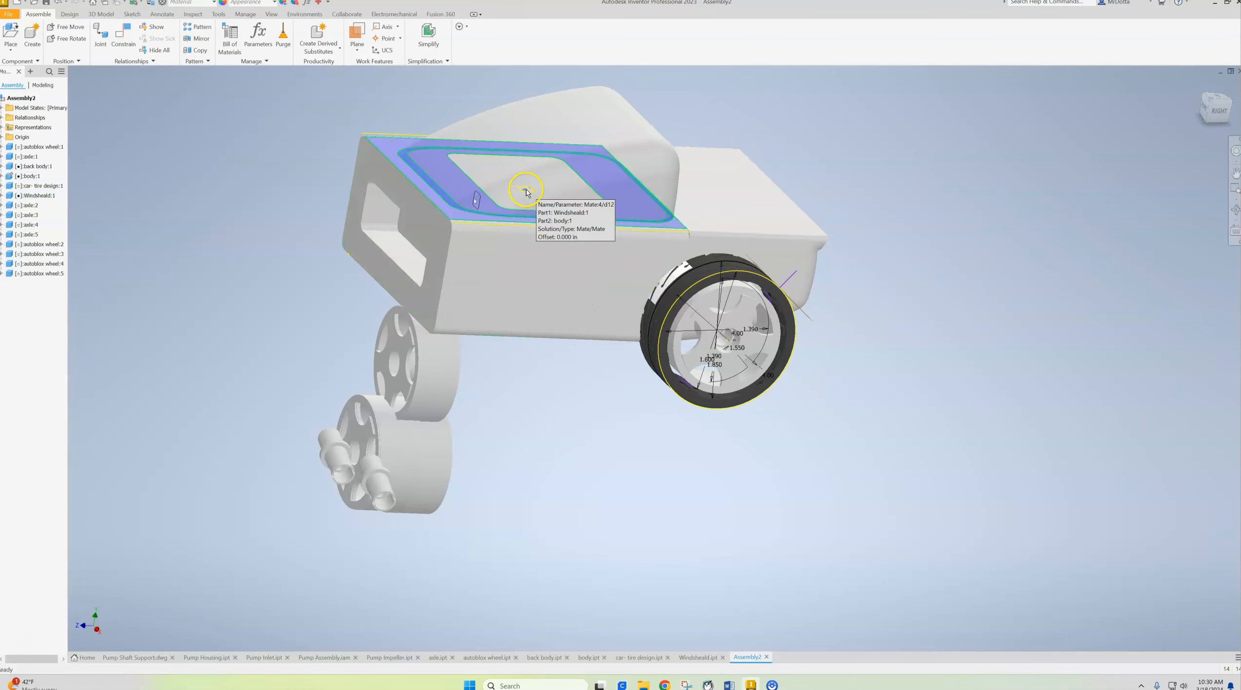
pyautogui.moveTo(476, 201)
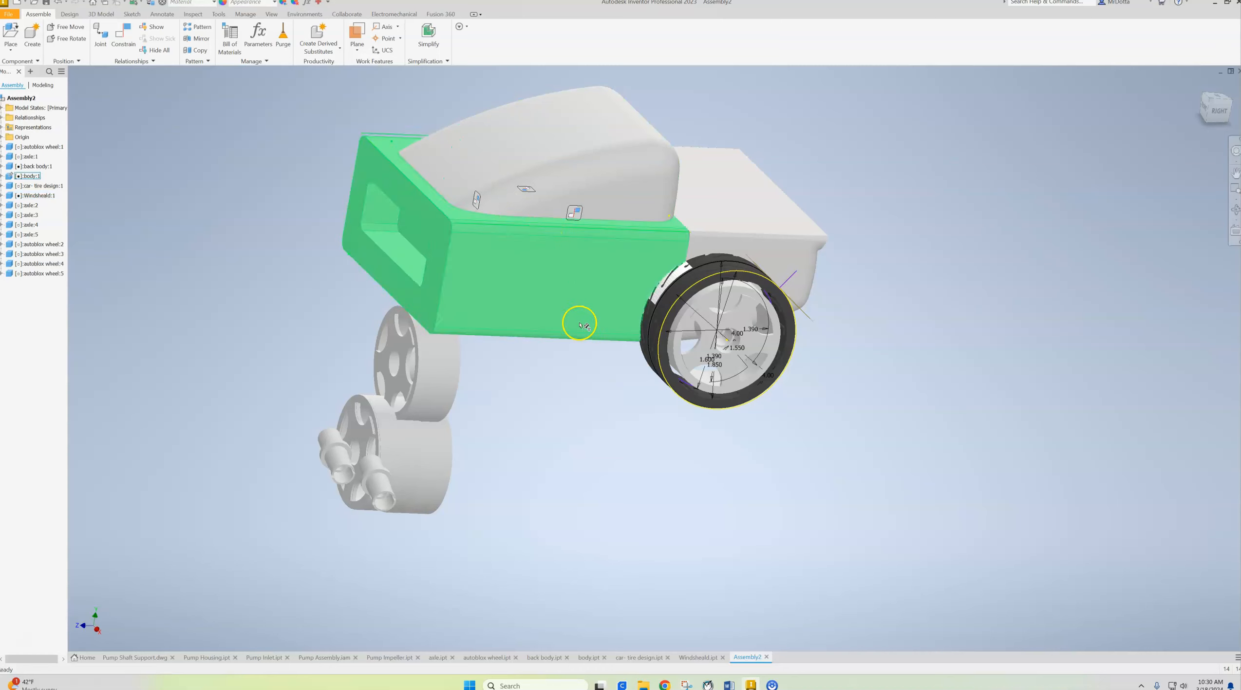
# Show the relationships of the autoblox wheel inside the tire and inspect its cylindrical joint.
pyautogui.keyDown('shift'); pyautogui.moveTo(813, 402); pyautogui.dragTo(897, 364, button='middle'); pyautogui.keyUp('shift')
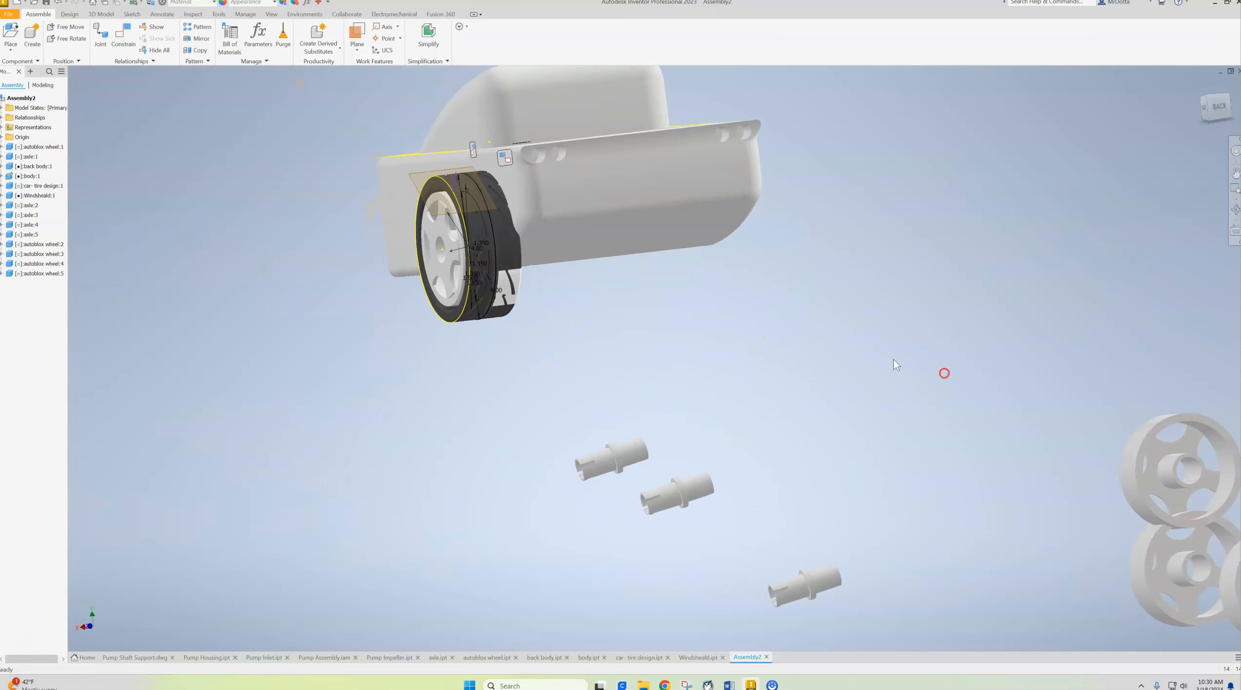
pyautogui.click(447, 269)
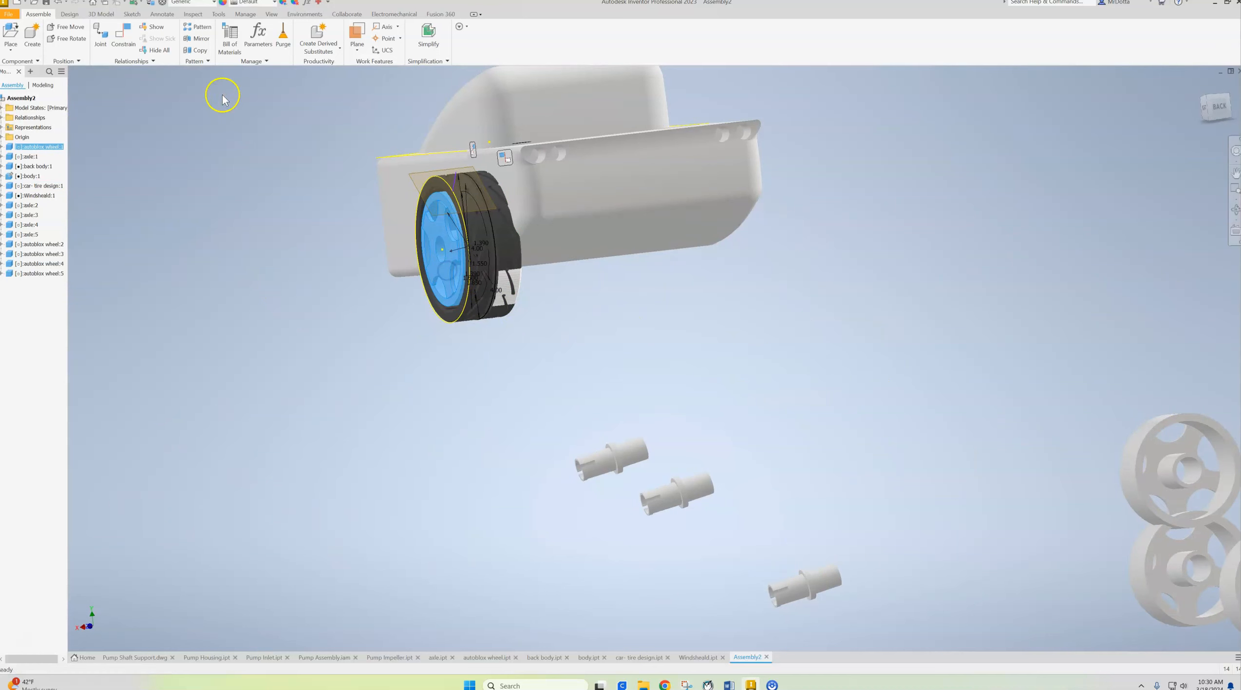
pyautogui.click(155, 28)
pyautogui.moveTo(466, 252)
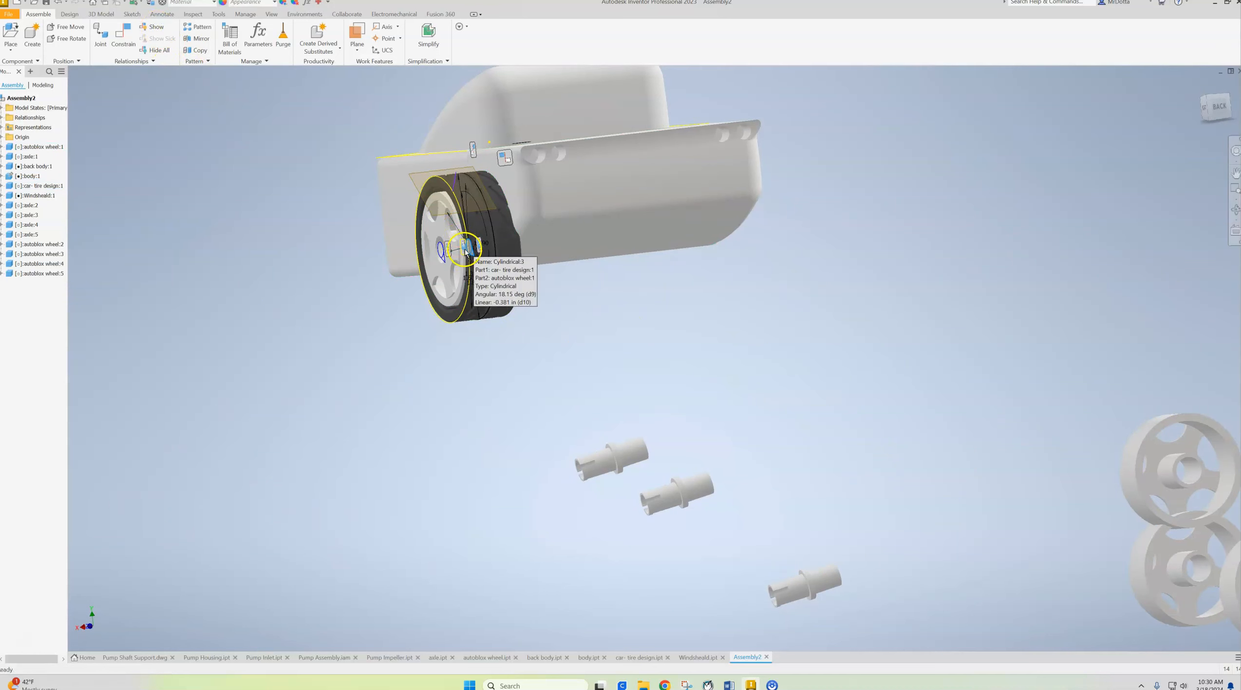
# Show the relationships of the car tire and examine the relationship symbols on the wheel and body from several sides.
pyautogui.scroll(-3, 466, 252)
pyautogui.click(499, 190)
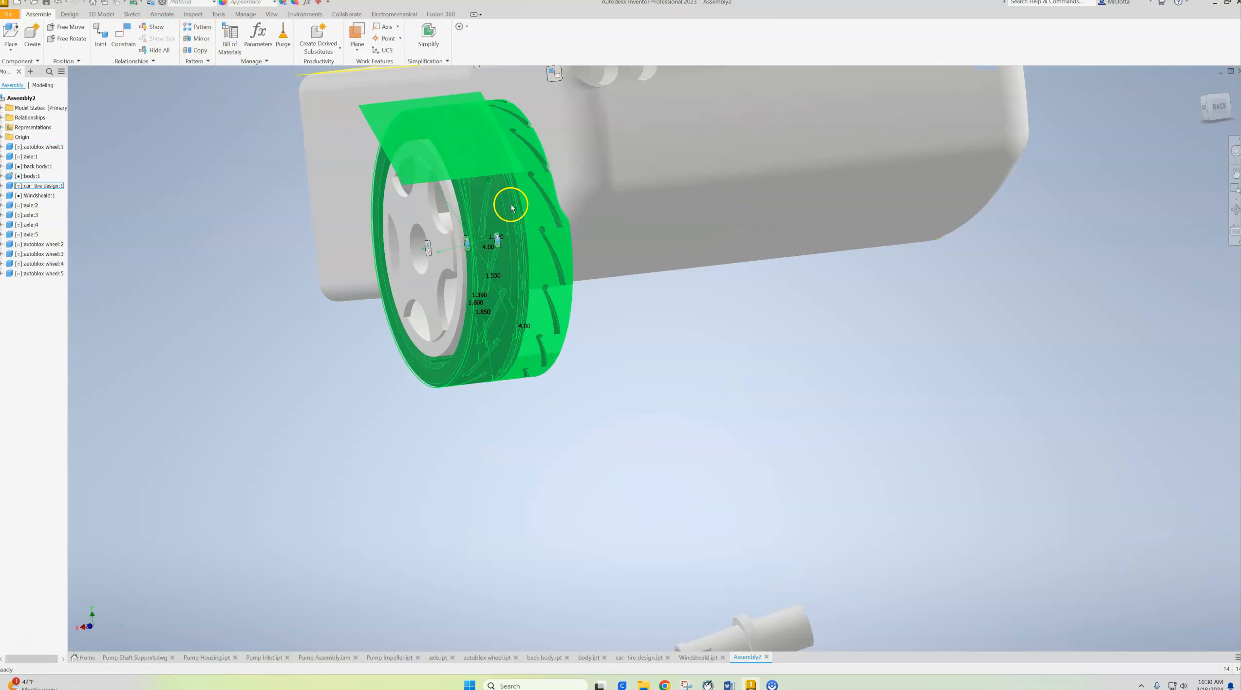
pyautogui.click(512, 207)
pyautogui.click(164, 27)
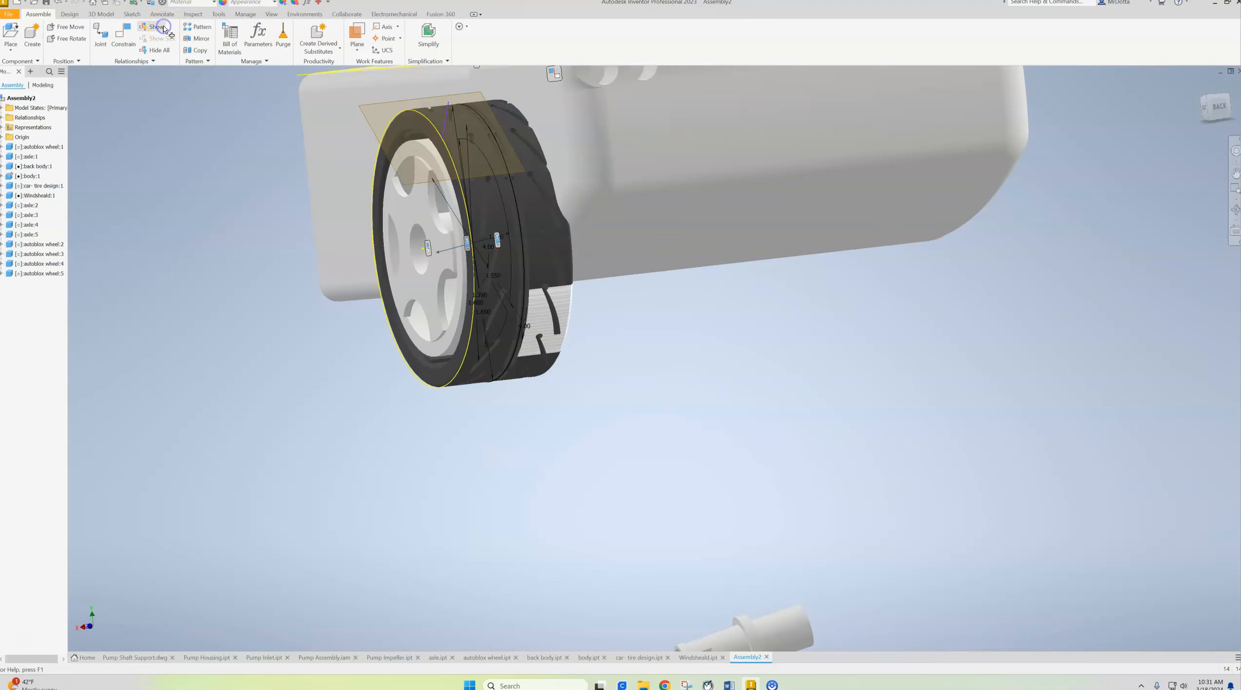
pyautogui.keyDown('shift'); pyautogui.moveTo(656, 390); pyautogui.dragTo(420, 363, button='middle'); pyautogui.keyUp('shift')
pyautogui.scroll(3, 731, 399)
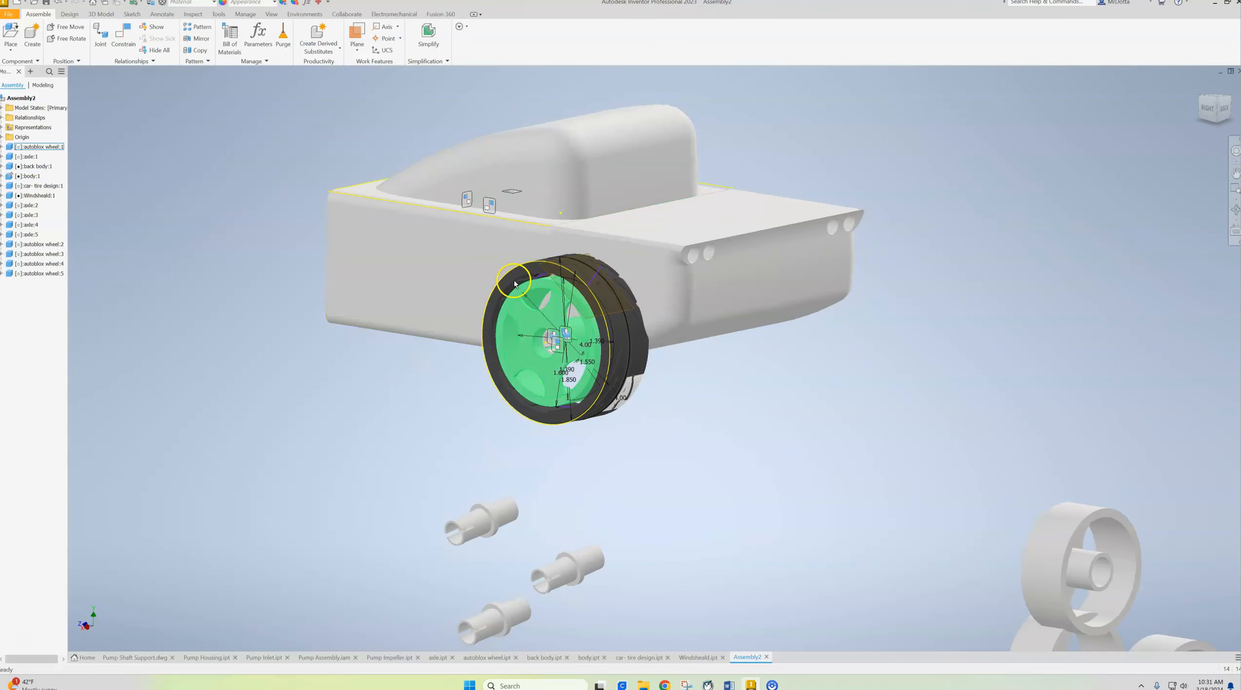
pyautogui.keyDown('shift'); pyautogui.moveTo(466, 292); pyautogui.dragTo(487, 313, button='middle'); pyautogui.keyUp('shift')
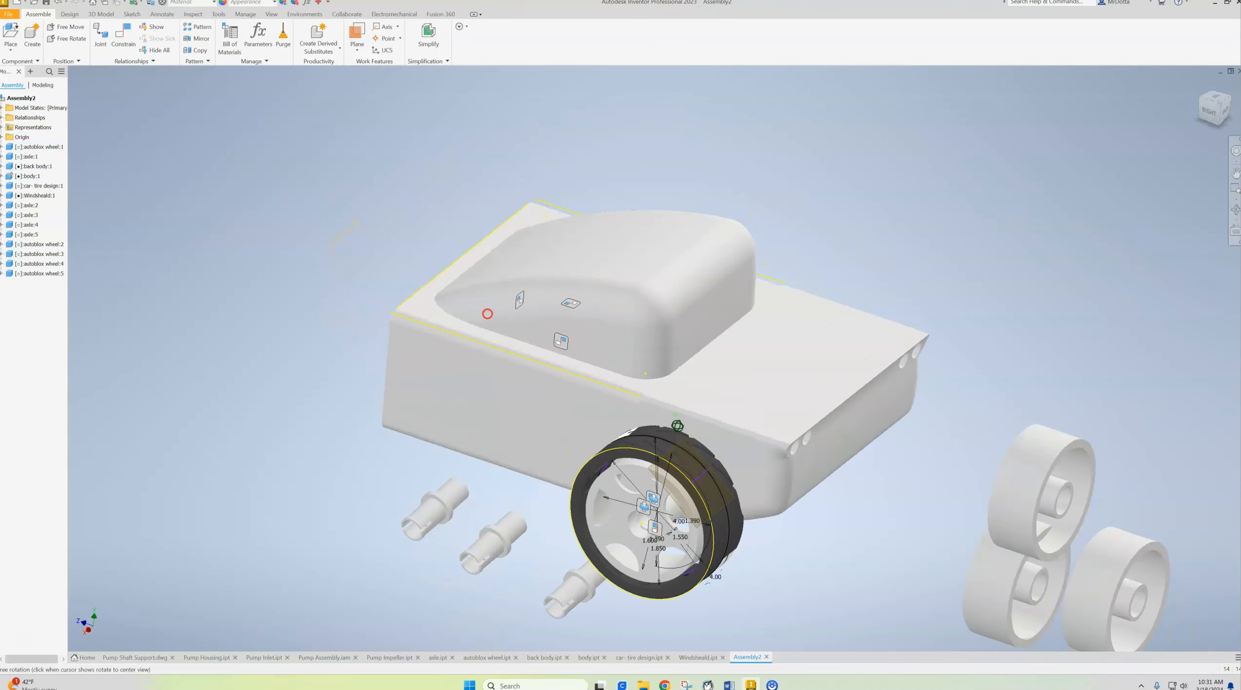
# Delete the three mates between the windshield and the body, and move the windshield up and away from the body's pocket.
pyautogui.rightClick(522, 300)
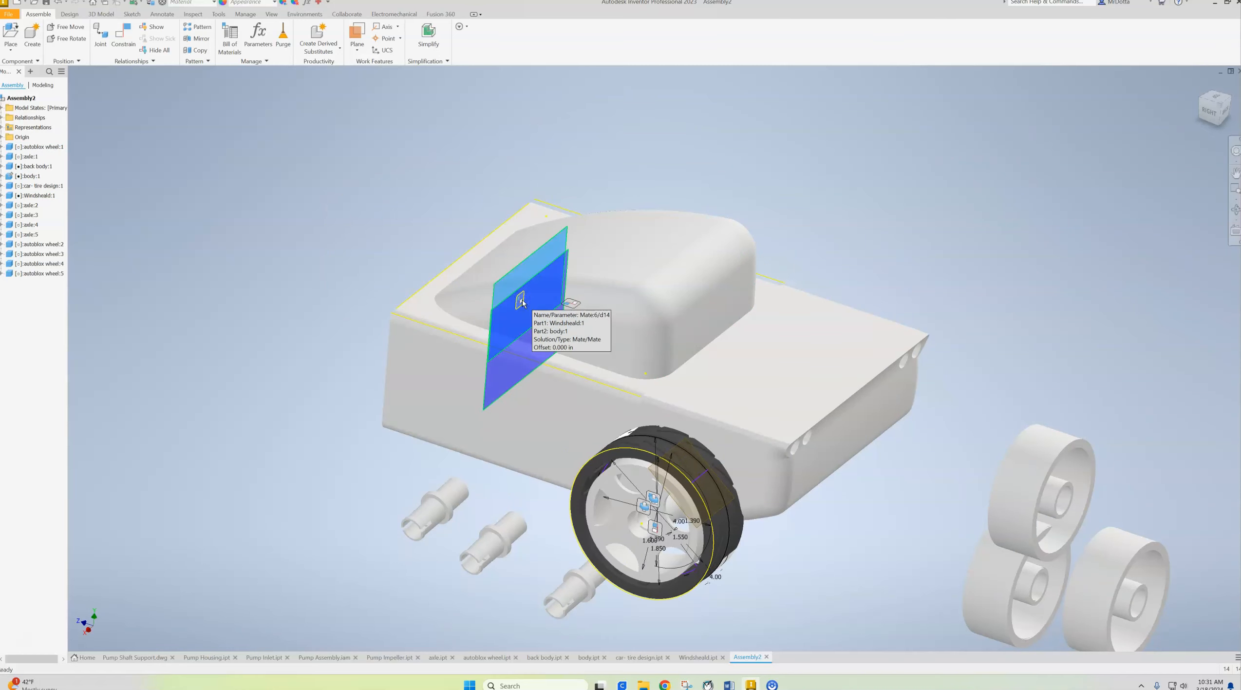
pyautogui.rightClick(522, 301)
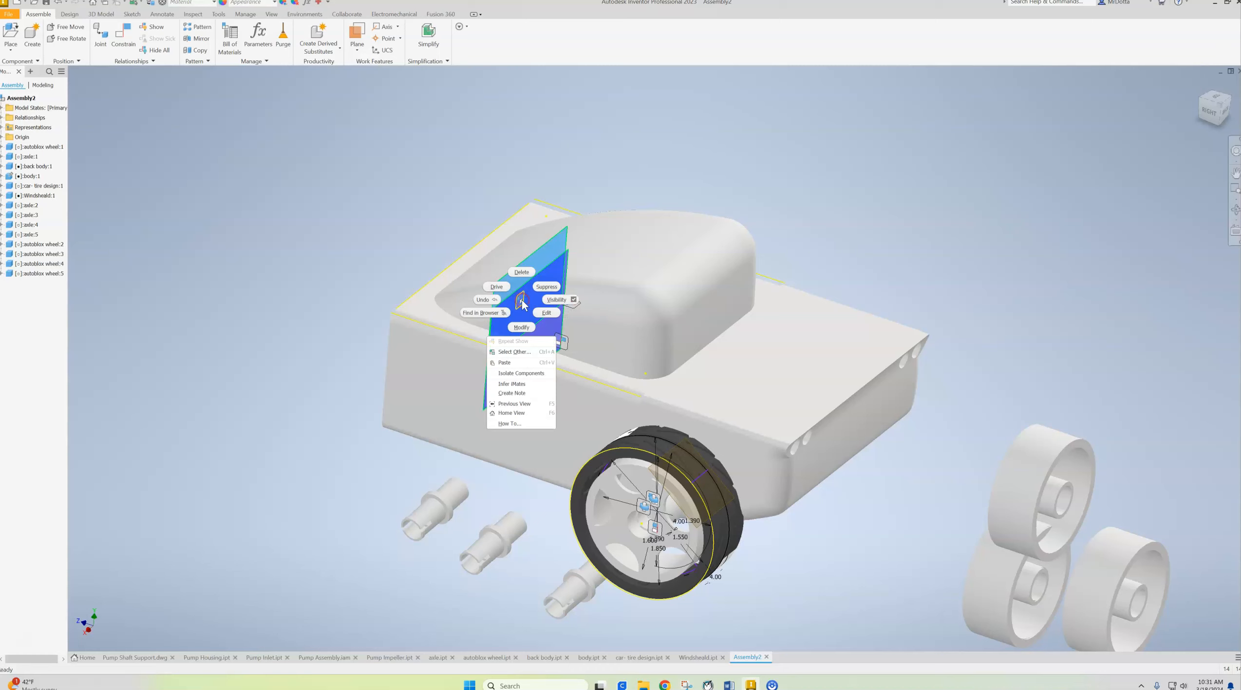
pyautogui.click(522, 272)
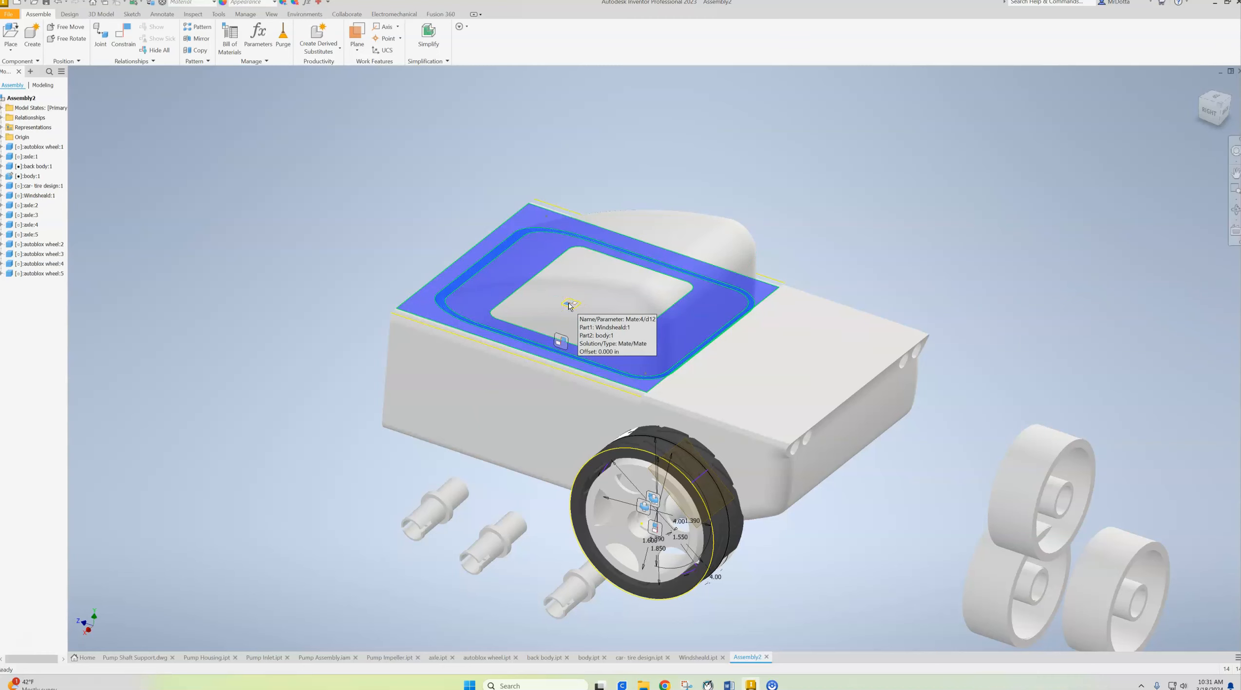
pyautogui.rightClick(570, 306)
pyautogui.click(568, 275)
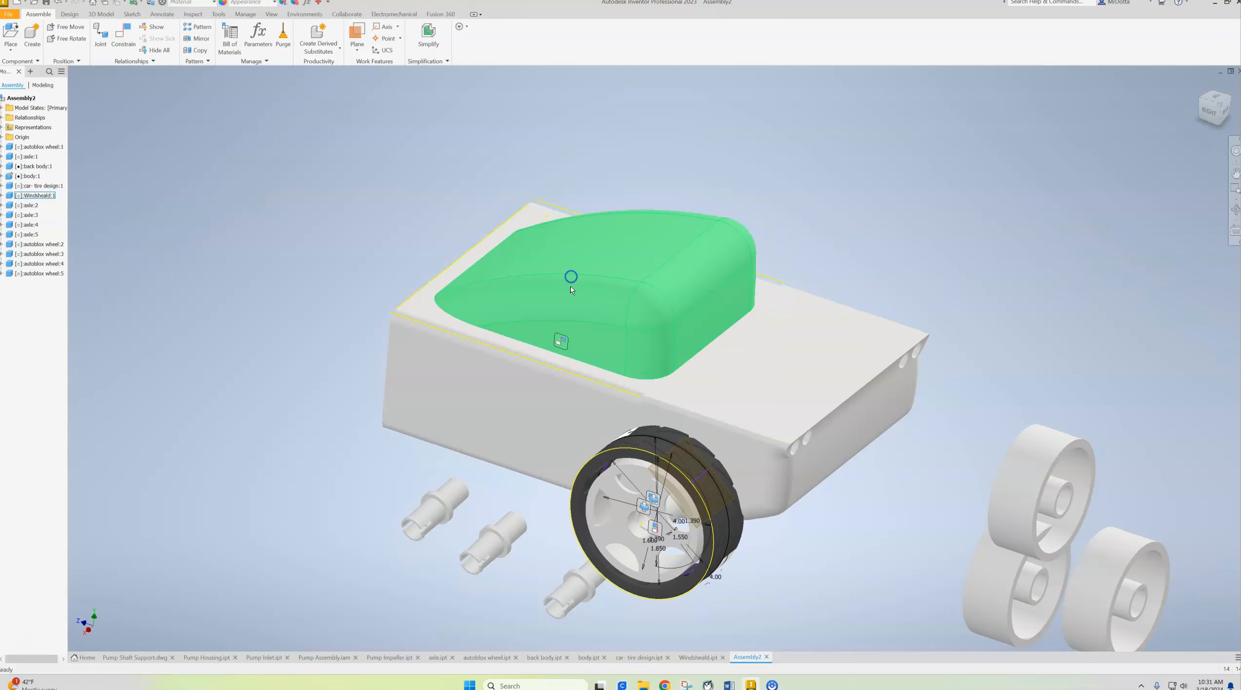
pyautogui.rightClick(557, 343)
pyautogui.click(563, 314)
pyautogui.moveTo(549, 285); pyautogui.dragTo(318, 184)
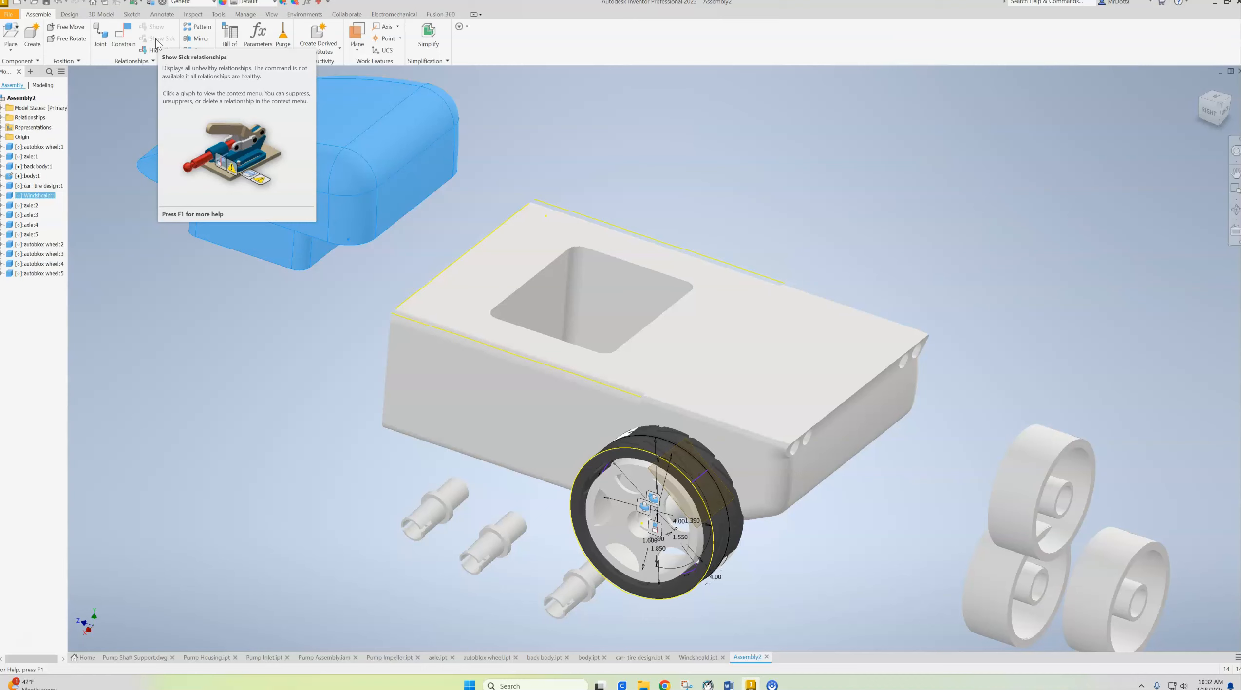
# Hide all relationship symbols displayed in the assembly.
pyautogui.click(156, 41)
pyautogui.click(155, 50)
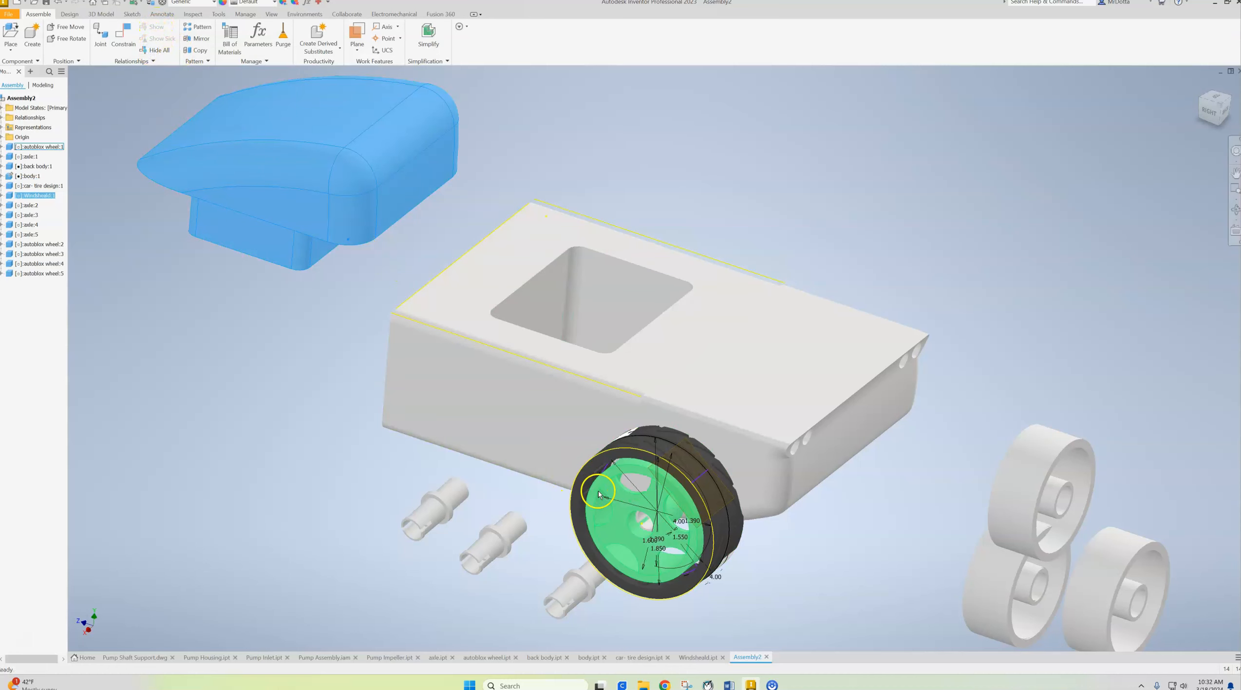
pyautogui.scroll(5, 408, 414)
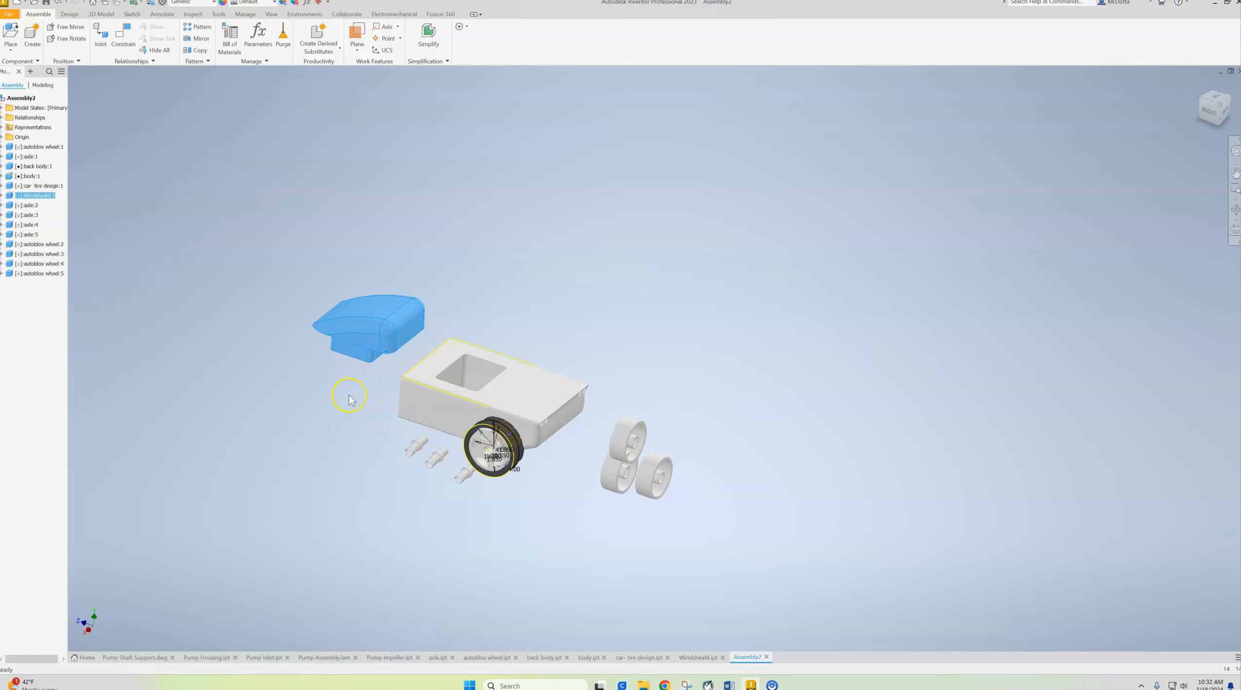